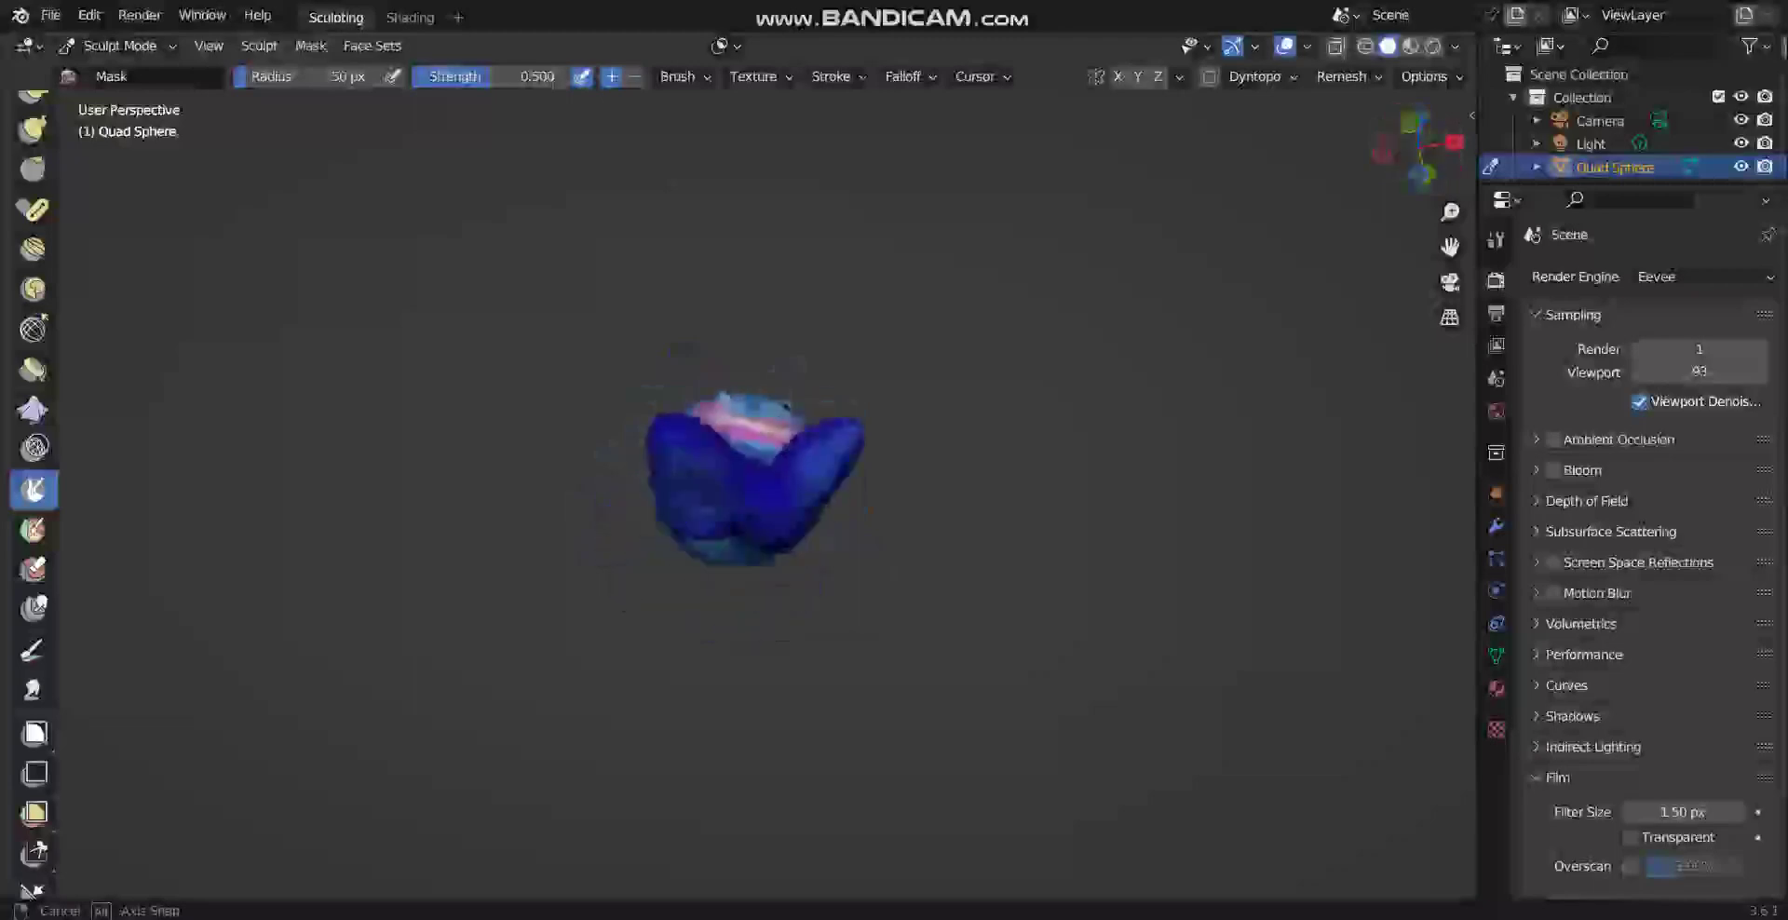
Inspect the painted blue character sculpt from the front, sides, back and underside, at close and far range.
scroll(736, 503, up, 6)
scroll(735, 503, down, 4)
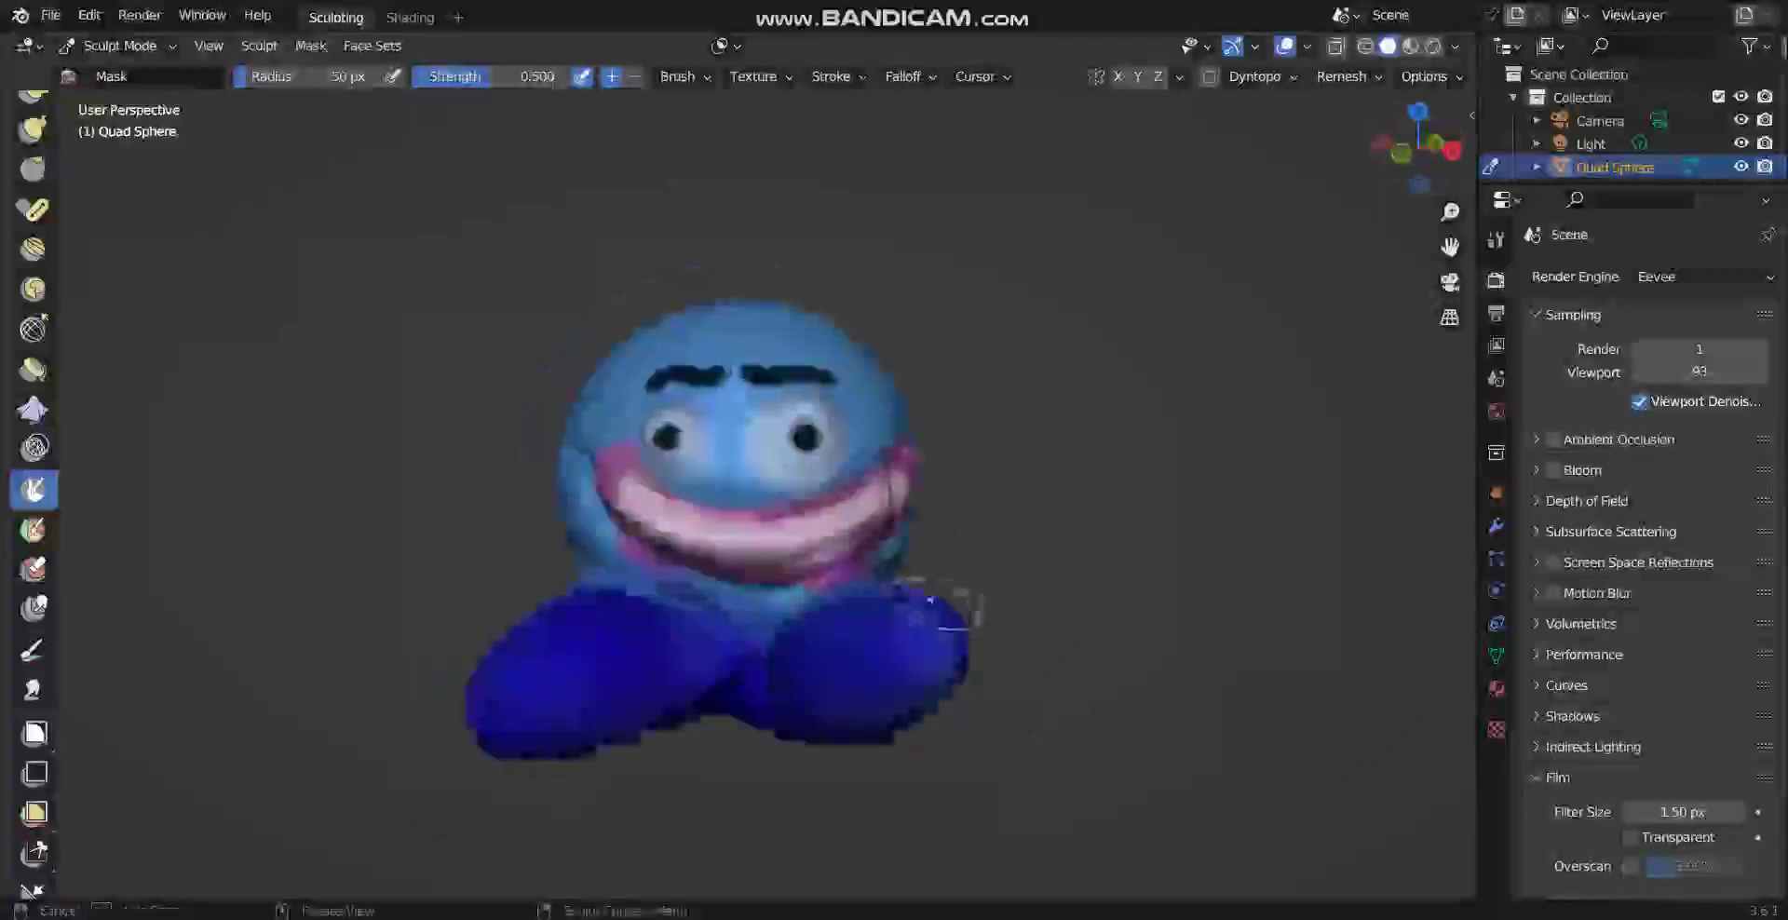
scroll(735, 502, down, 4)
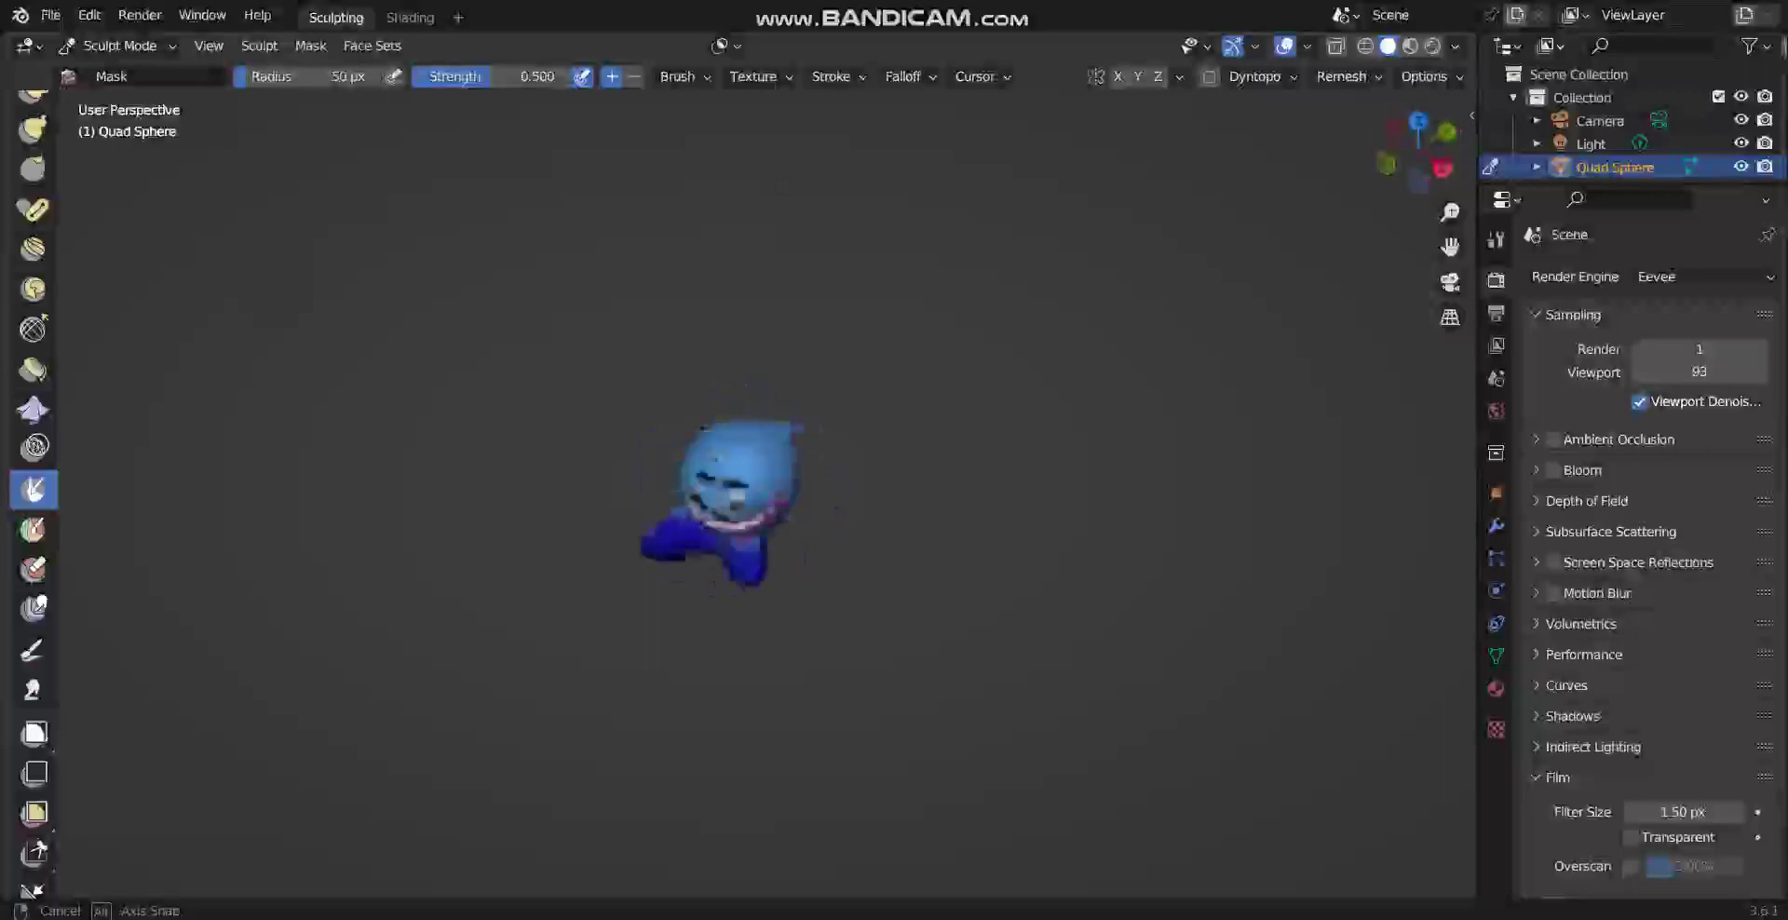
middle_drag(819, 489, 889, 564)
scroll(884, 561, up, 3)
scroll(884, 563, down, 5)
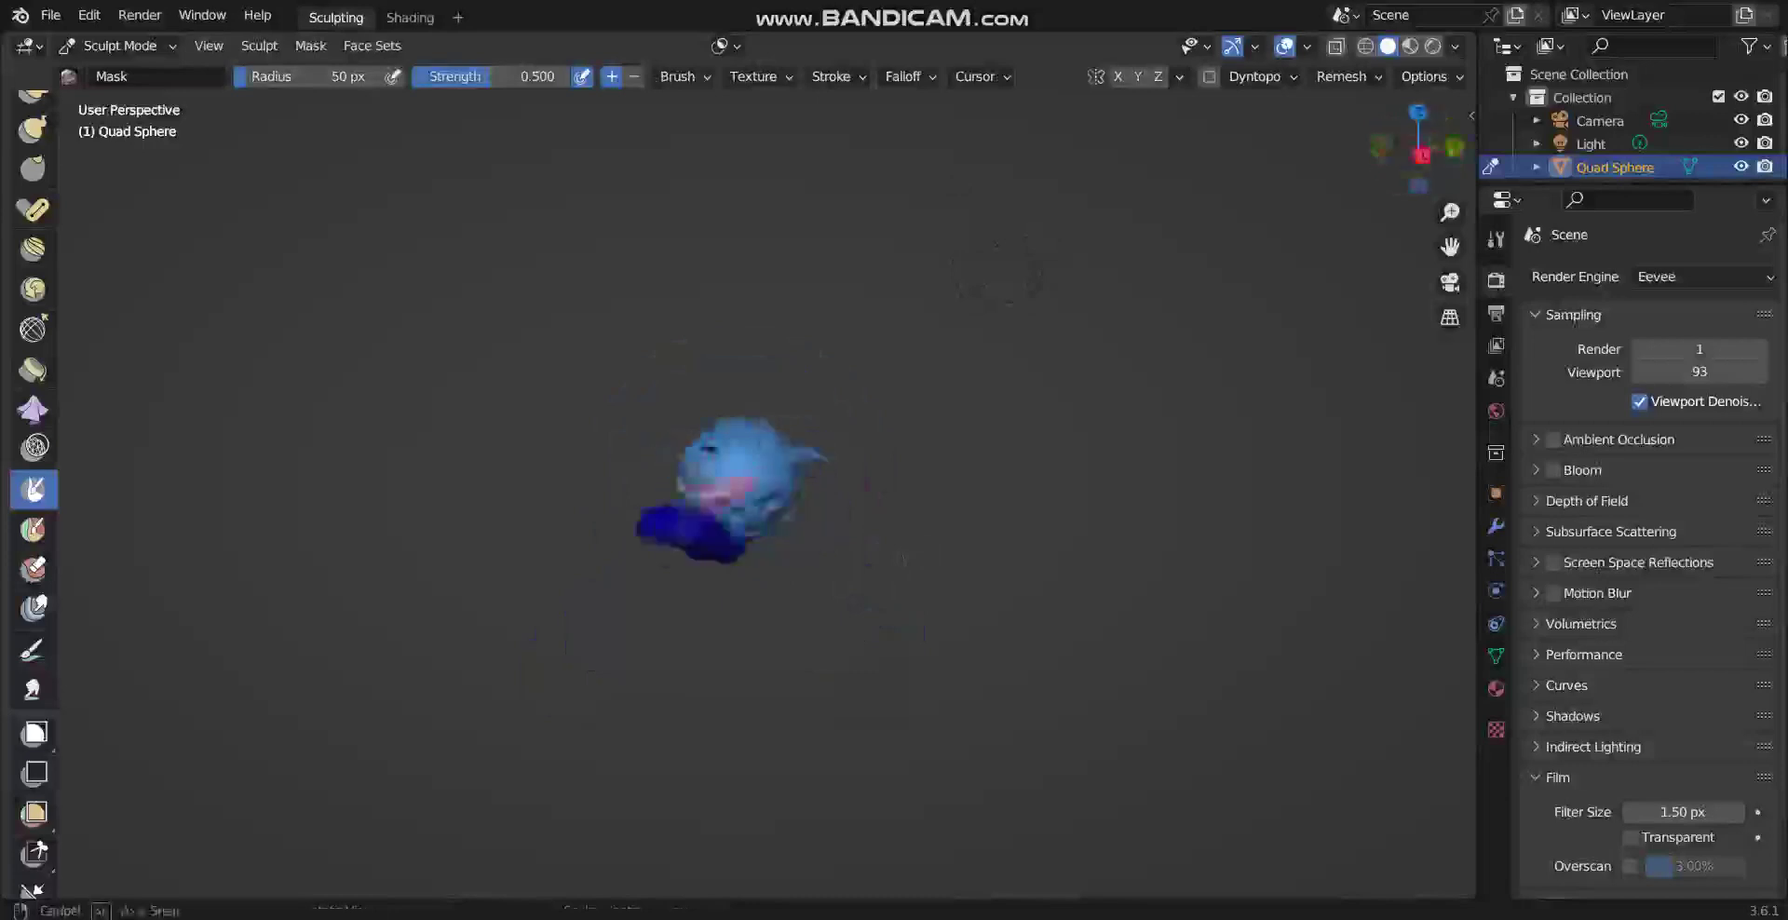
middle_drag(889, 564, 886, 622)
scroll(885, 618, up, 2)
scroll(885, 626, down, 2)
scroll(885, 624, up, 2)
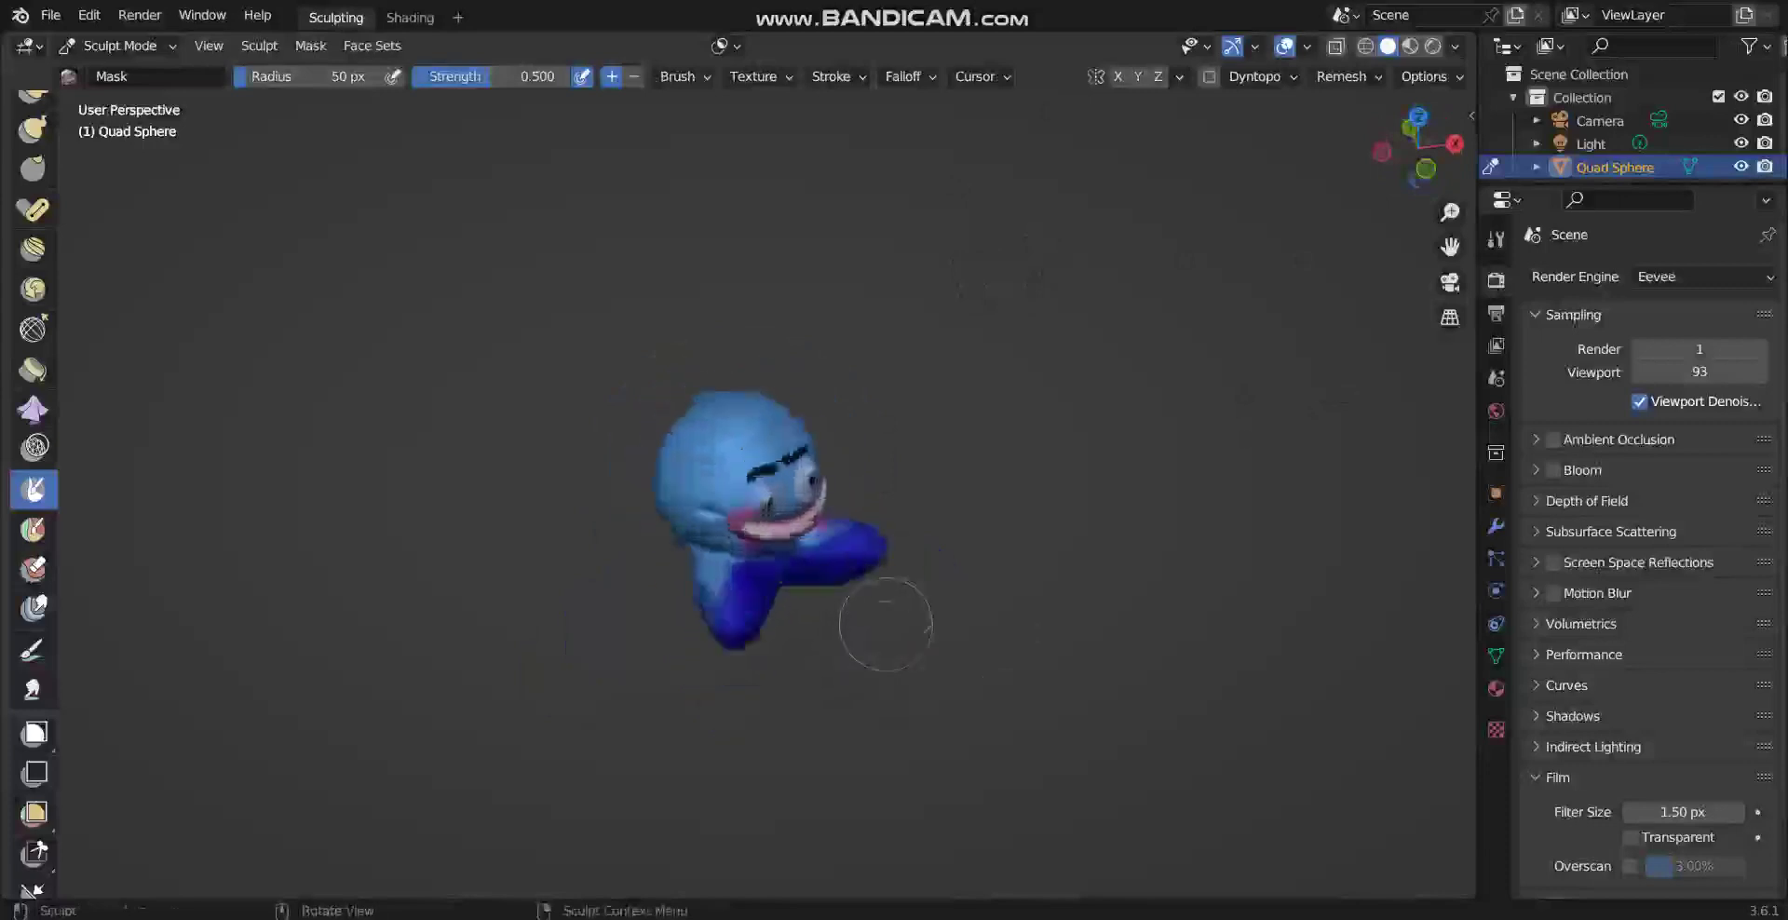
middle_drag(885, 624, 941, 610)
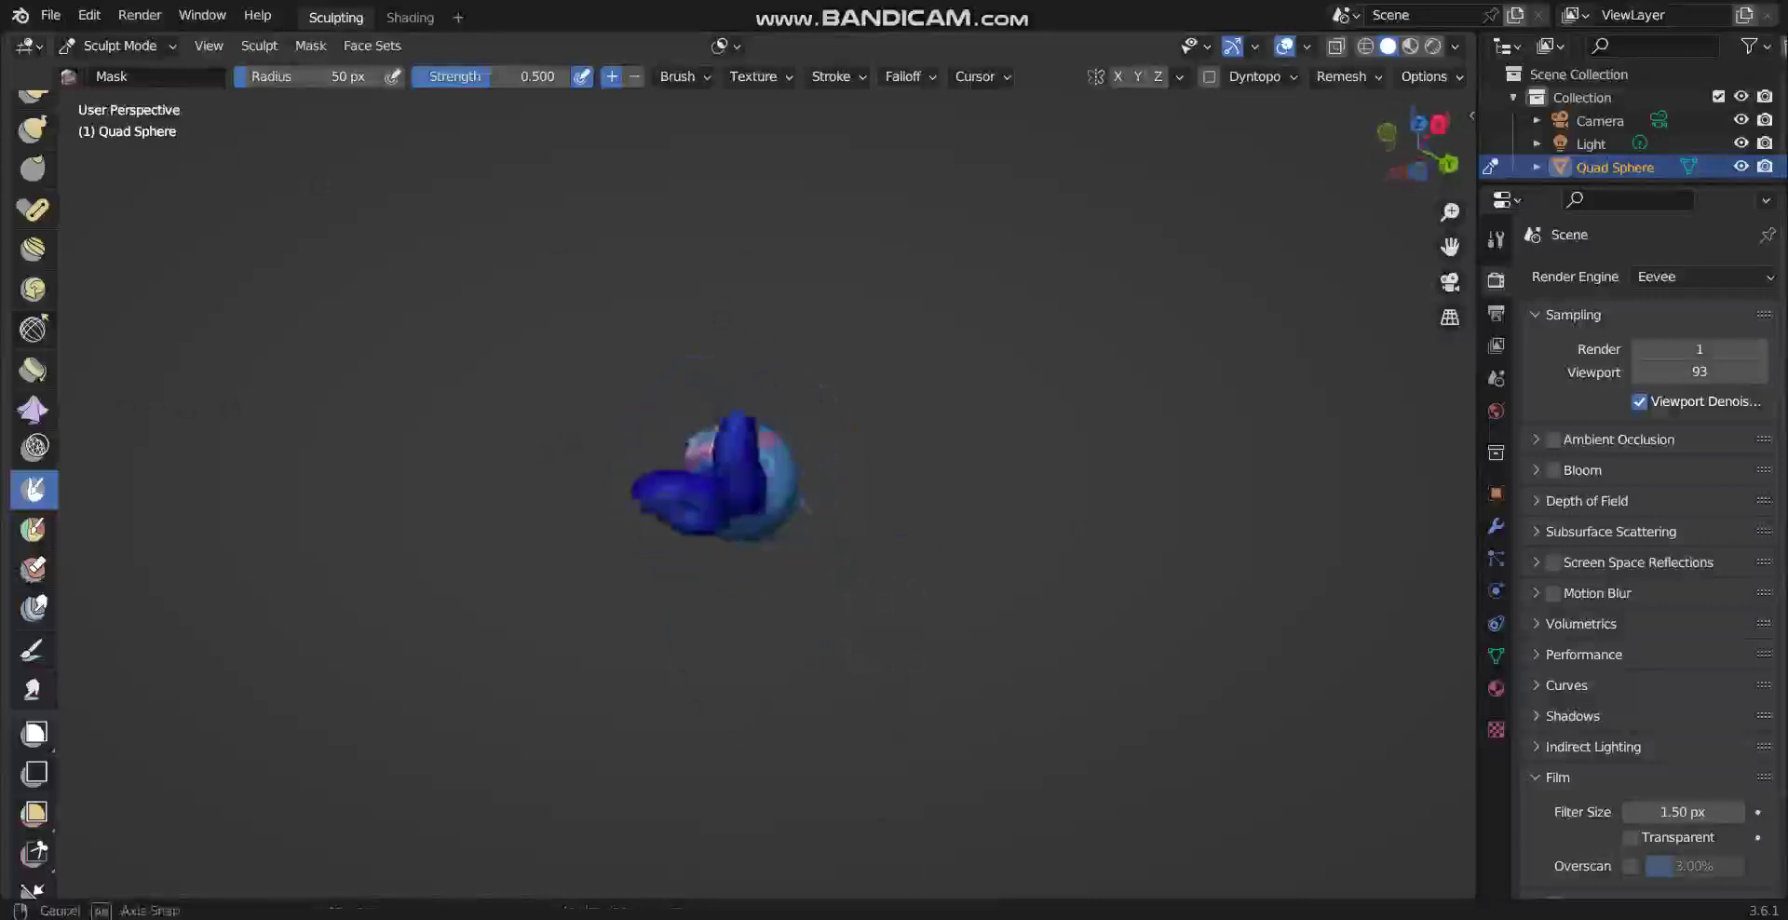
mouse_move(941, 610)
middle_down()
mouse_move(744, 736)
mouse_move(715, 520)
middle_up()
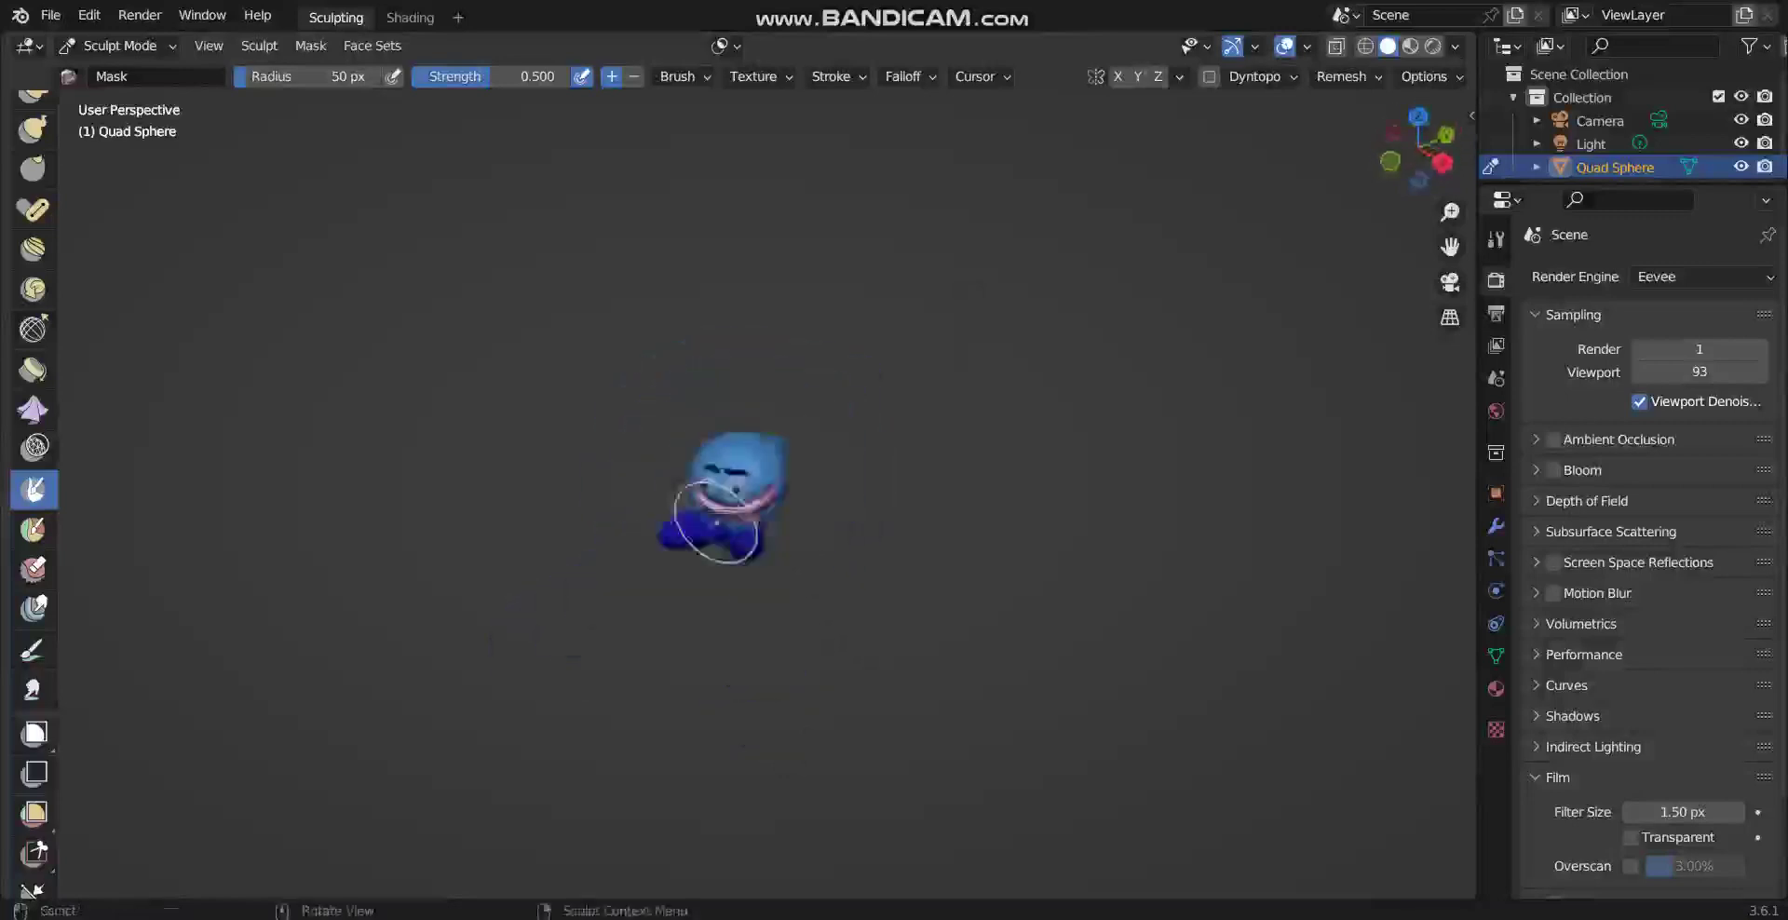
mouse_move(718, 470)
middle_down()
mouse_move(917, 601)
mouse_move(1145, 628)
mouse_move(956, 480)
mouse_move(1220, 493)
mouse_move(1183, 491)
mouse_move(1210, 494)
mouse_move(1210, 521)
mouse_move(1164, 493)
mouse_move(910, 470)
middle_up()
scroll(956, 479, up, 3)
scroll(957, 479, down, 3)
scroll(956, 480, up, 3)
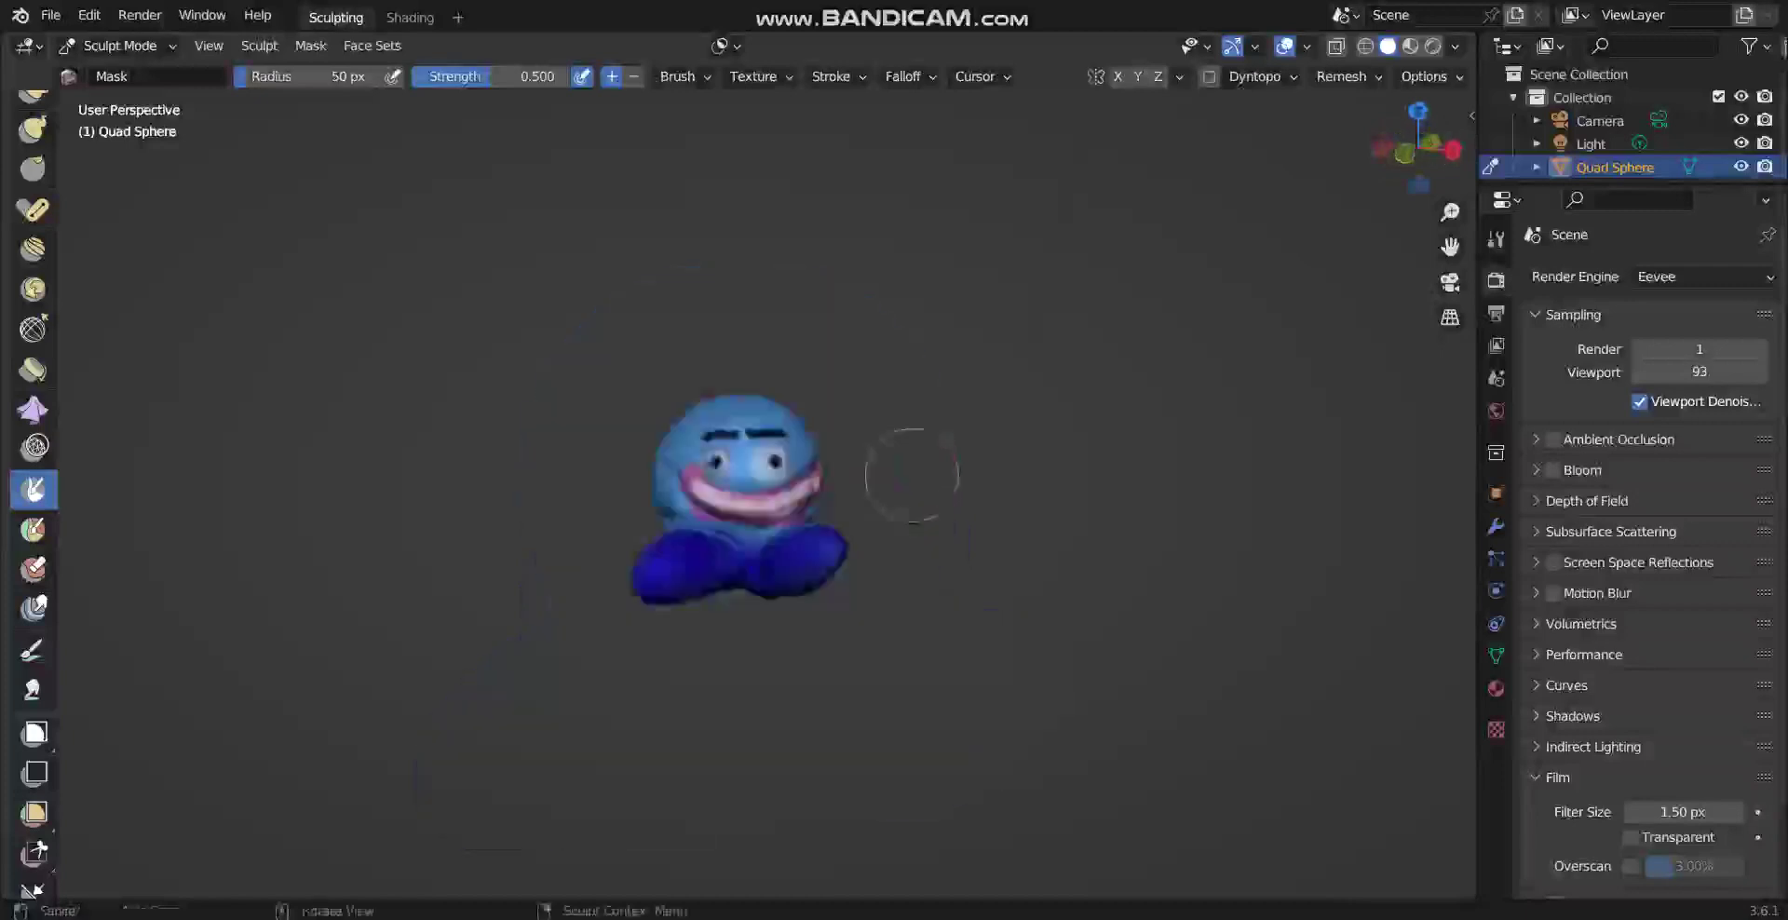
scroll(910, 471, up, 3)
scroll(913, 474, down, 4)
mouse_move(912, 474)
middle_down()
mouse_move(996, 483)
mouse_move(605, 519)
middle_up()
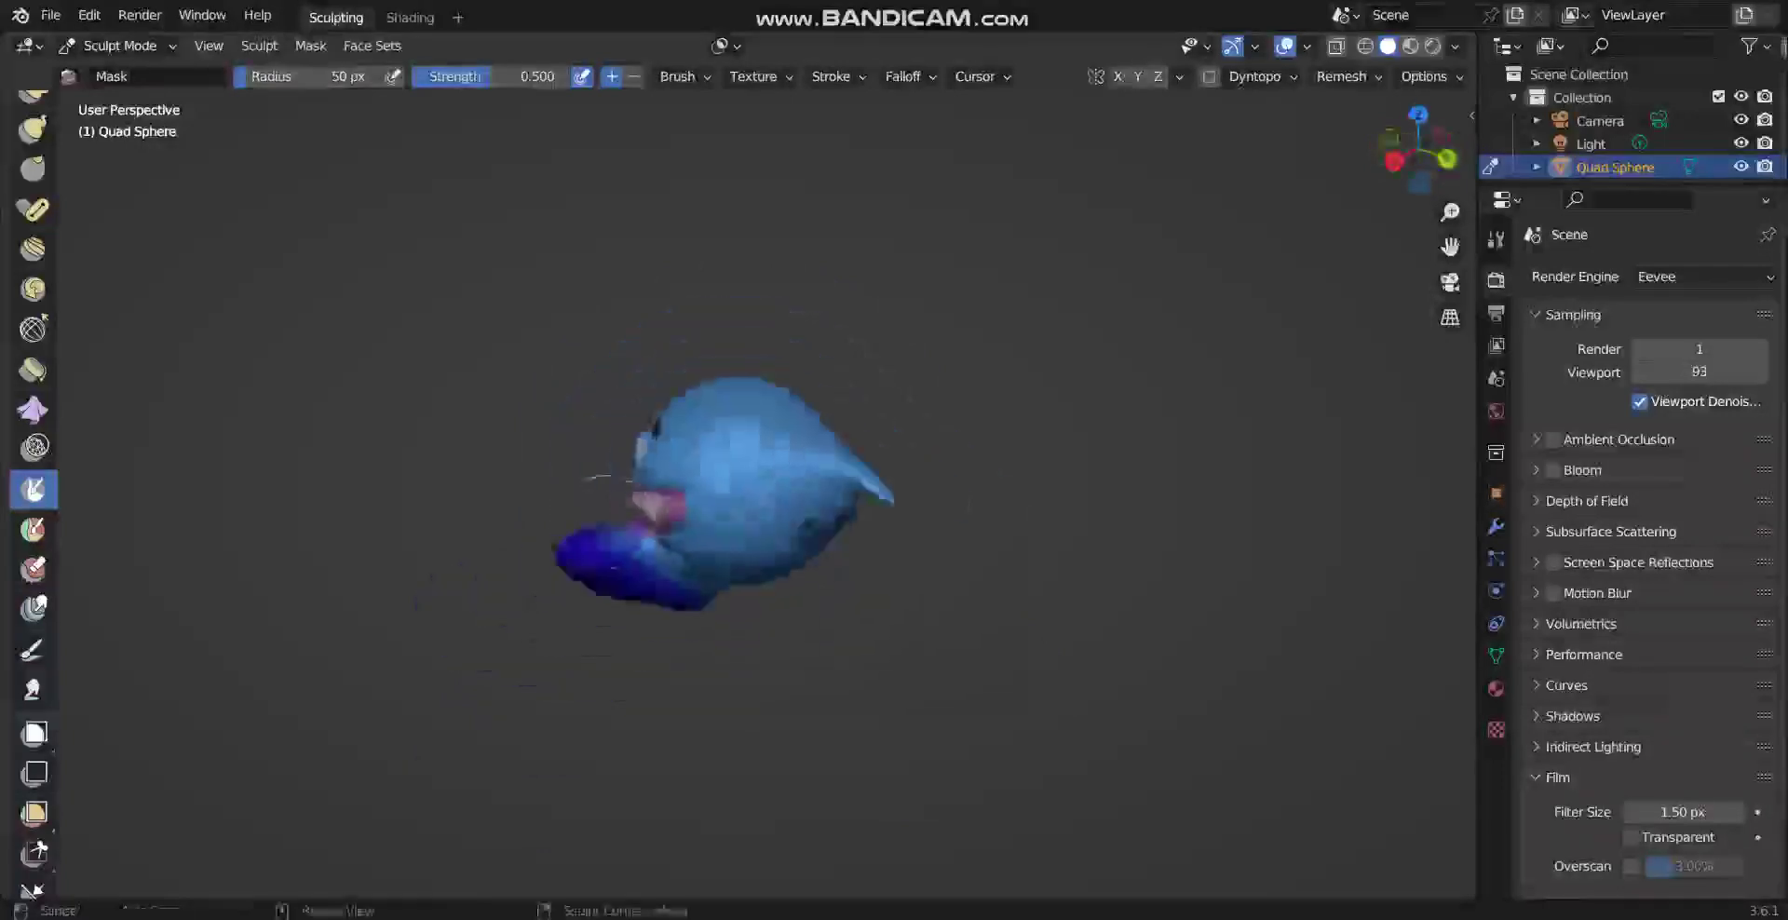
mouse_move(600, 520)
middle_down()
mouse_move(726, 522)
mouse_move(745, 419)
mouse_move(736, 517)
mouse_move(577, 520)
middle_up()
scroll(857, 519, up, 4)
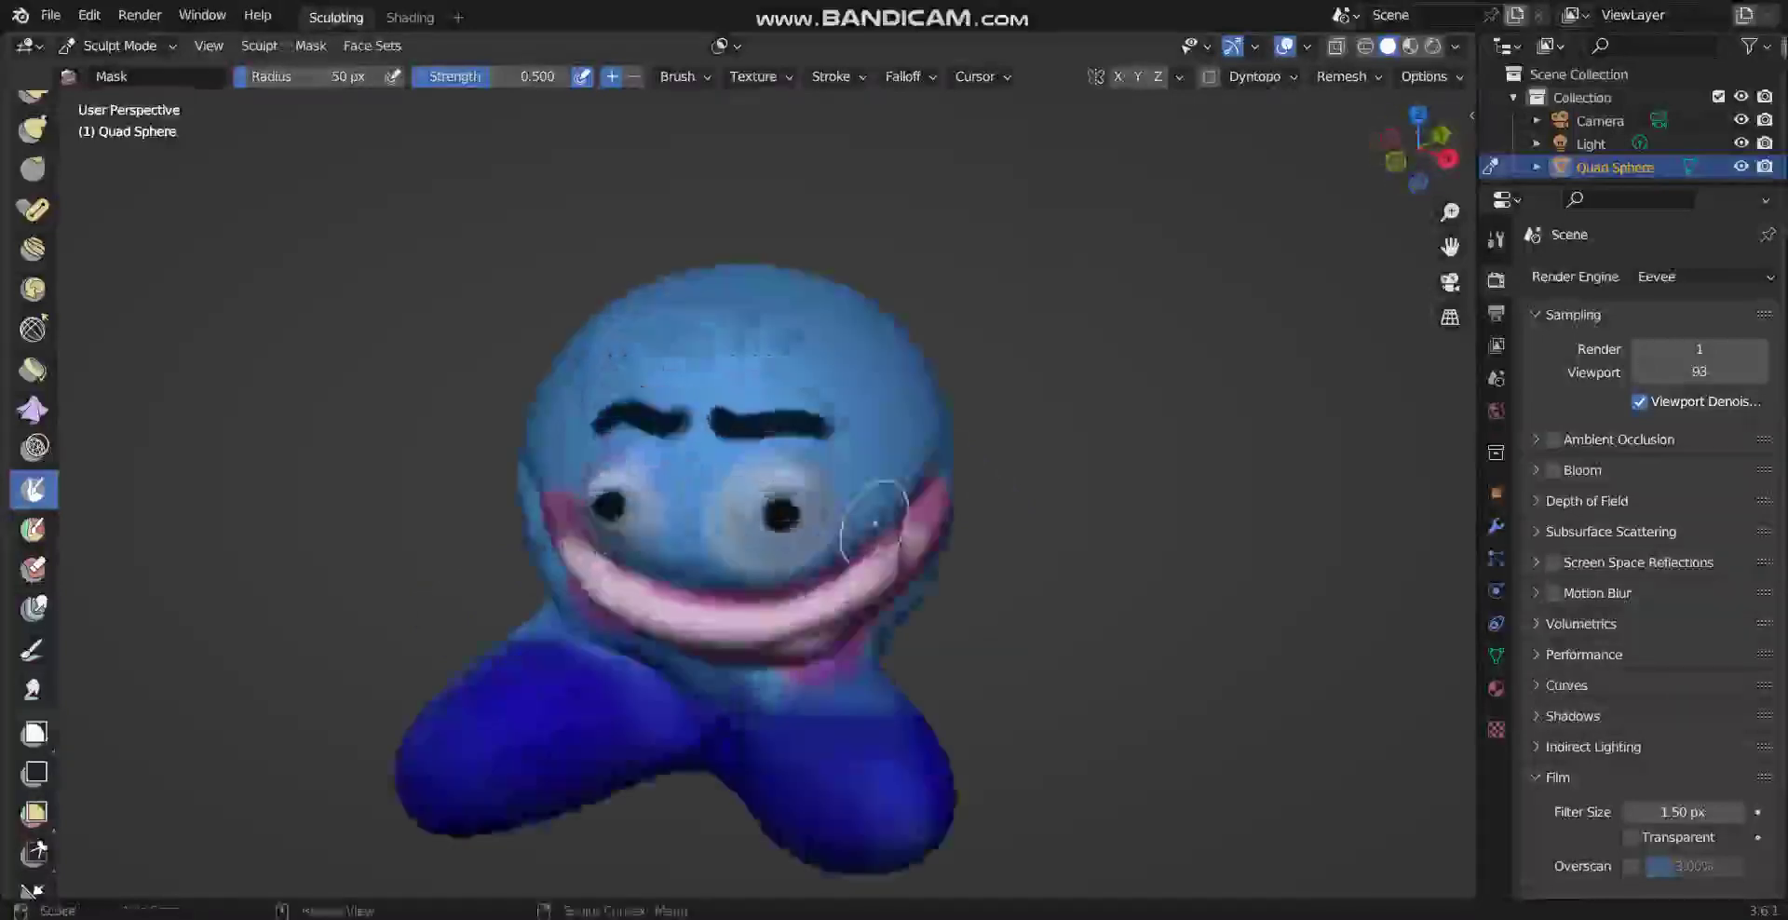
scroll(876, 524, down, 5)
scroll(873, 525, up, 4)
scroll(875, 521, down, 6)
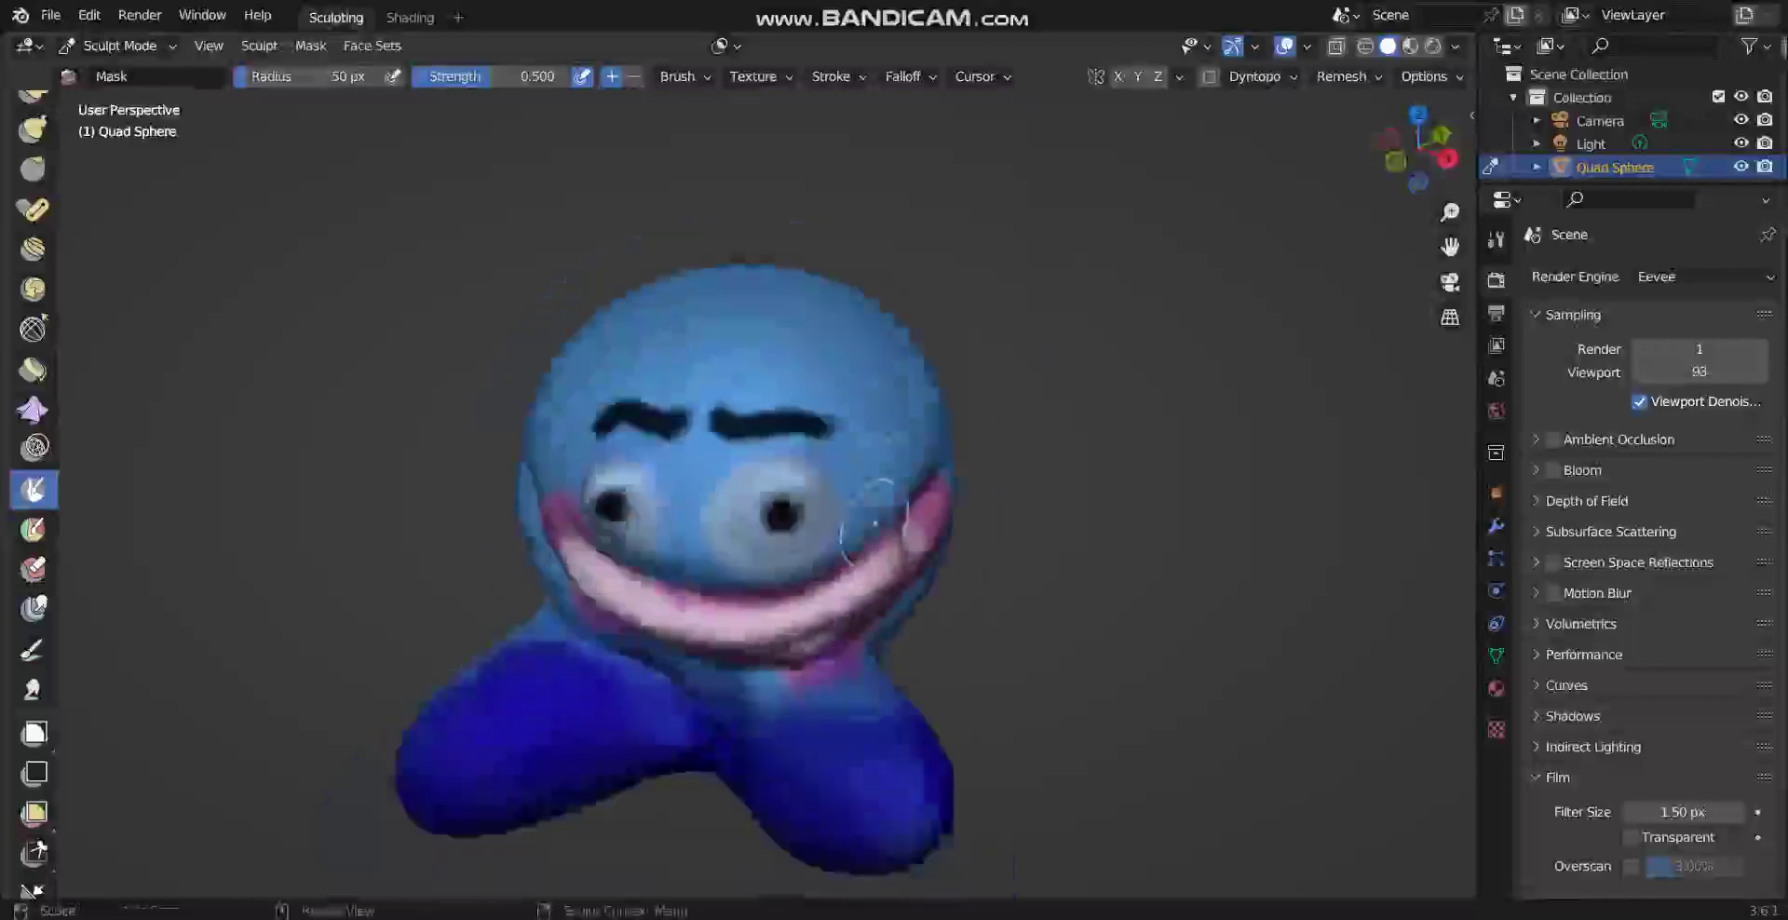
scroll(874, 524, up, 7)
scroll(872, 525, down, 6)
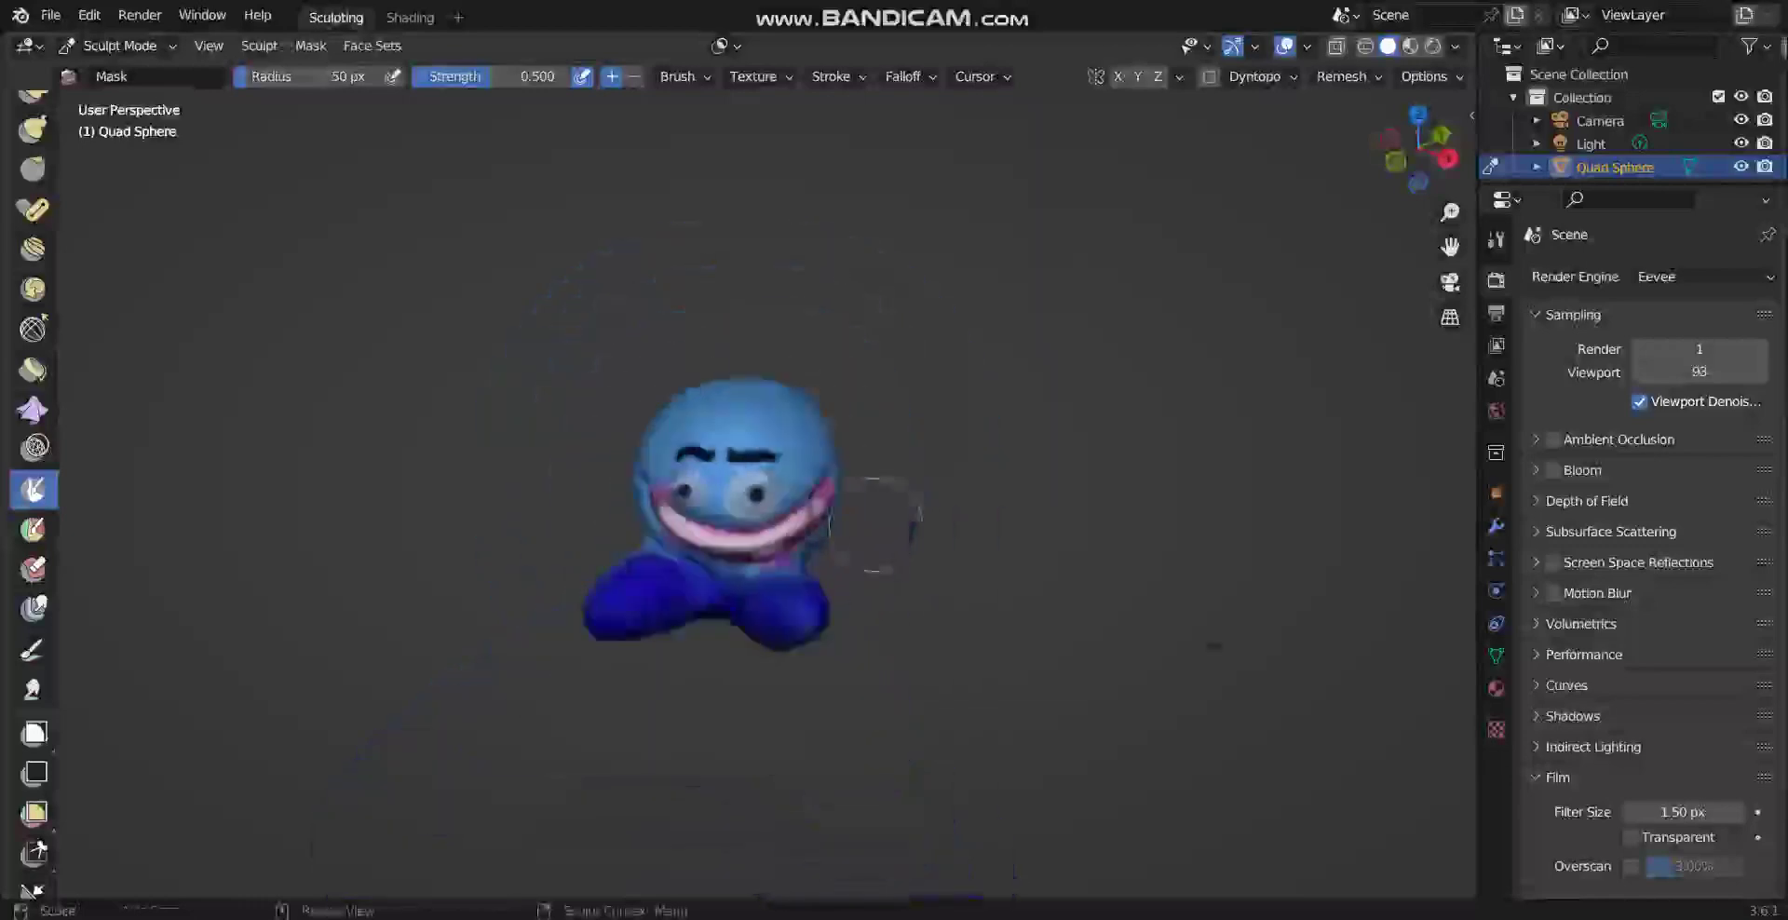
scroll(871, 524, up, 6)
scroll(873, 524, down, 5)
middle_drag(873, 525, 261, 549)
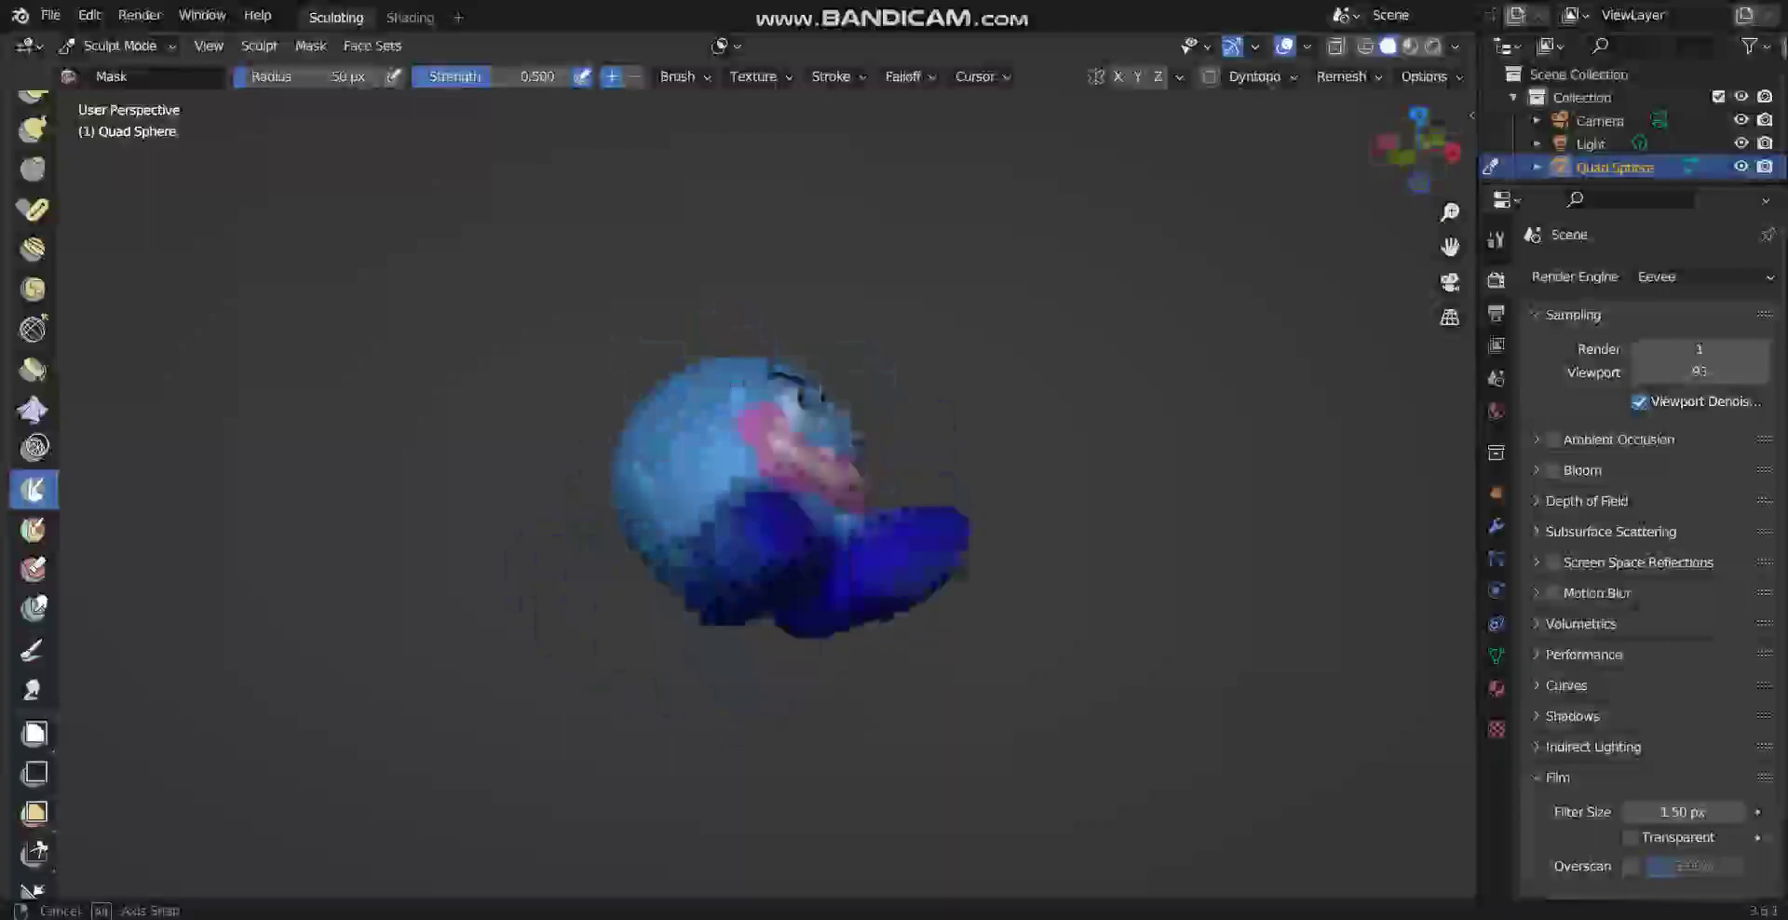
mouse_move(261, 550)
middle_down()
mouse_move(224, 550)
mouse_move(298, 550)
mouse_move(256, 540)
mouse_move(256, 578)
mouse_move(256, 549)
mouse_move(298, 549)
mouse_move(257, 559)
middle_up()
scroll(745, 502, up, 5)
scroll(745, 503, down, 5)
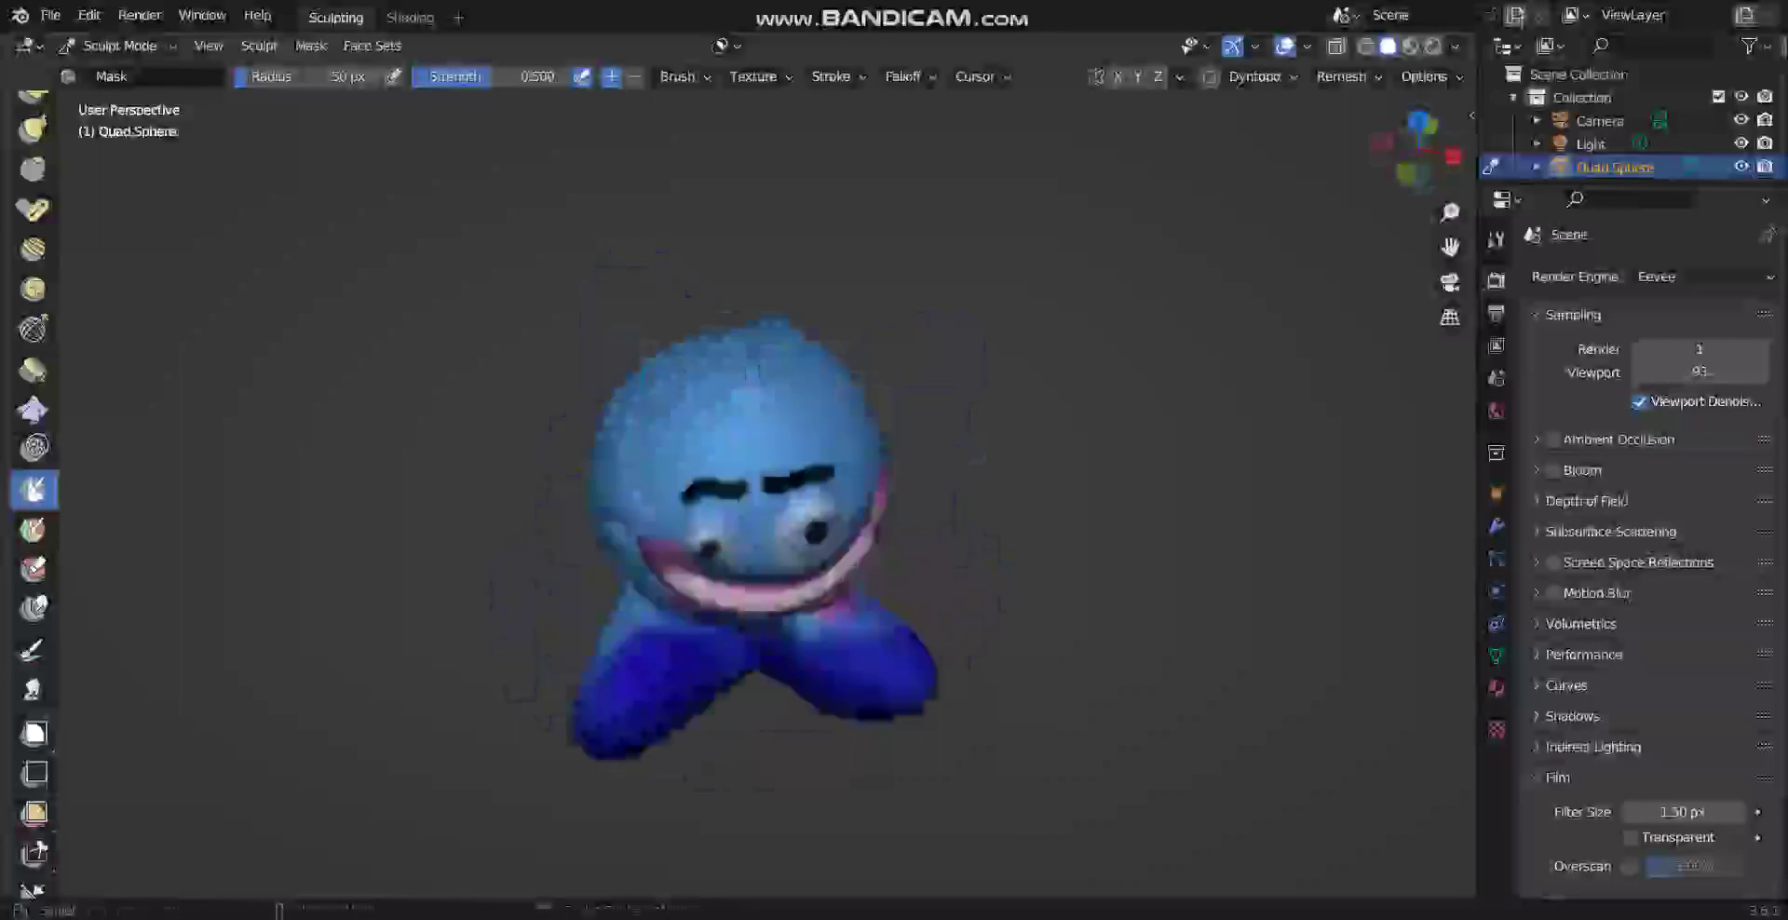
scroll(931, 563, up, 5)
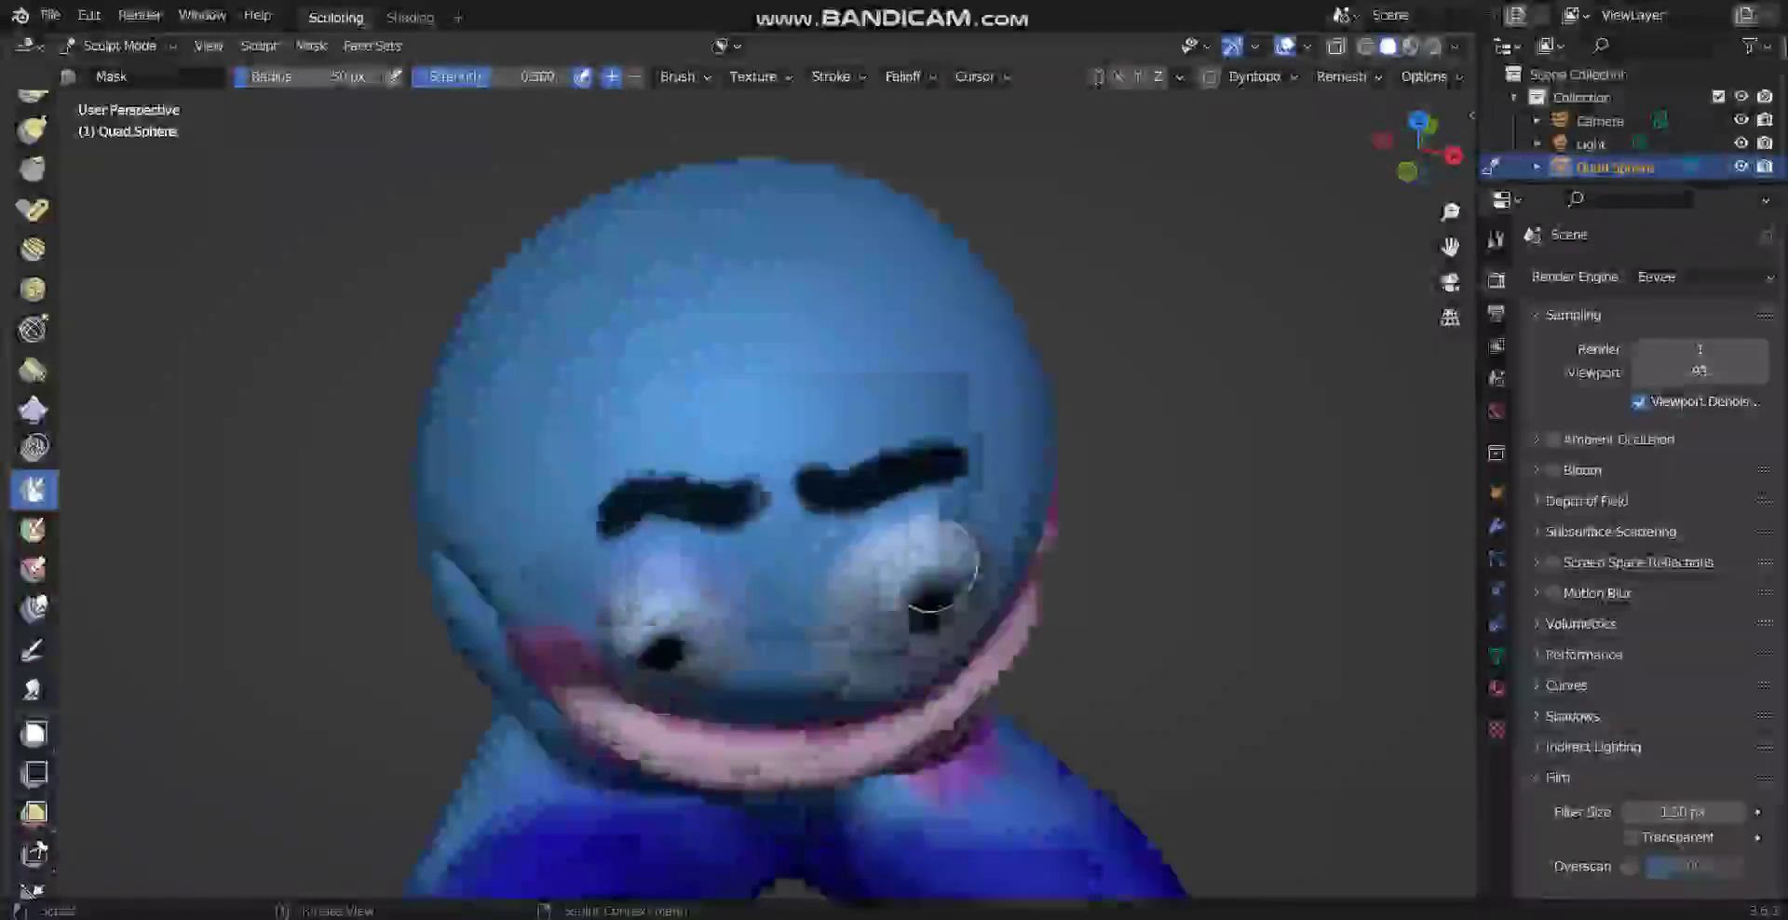
scroll(931, 563, down, 8)
middle_drag(931, 563, 987, 564)
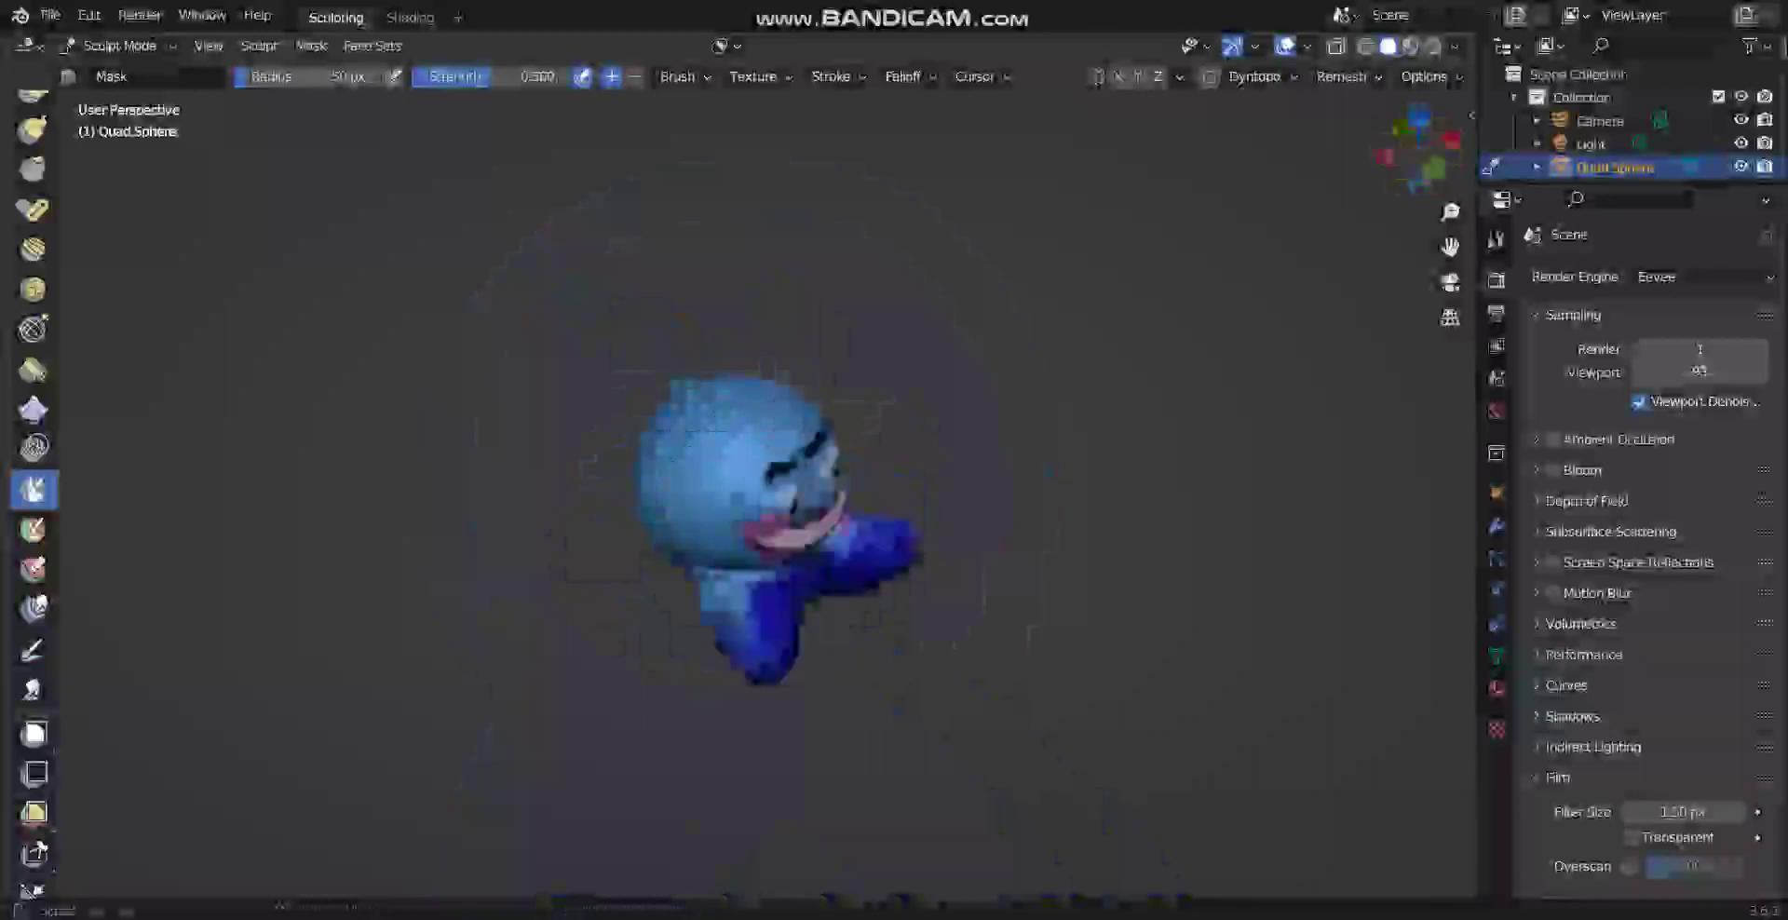
middle_drag(931, 563, 987, 563)
scroll(708, 503, up, 5)
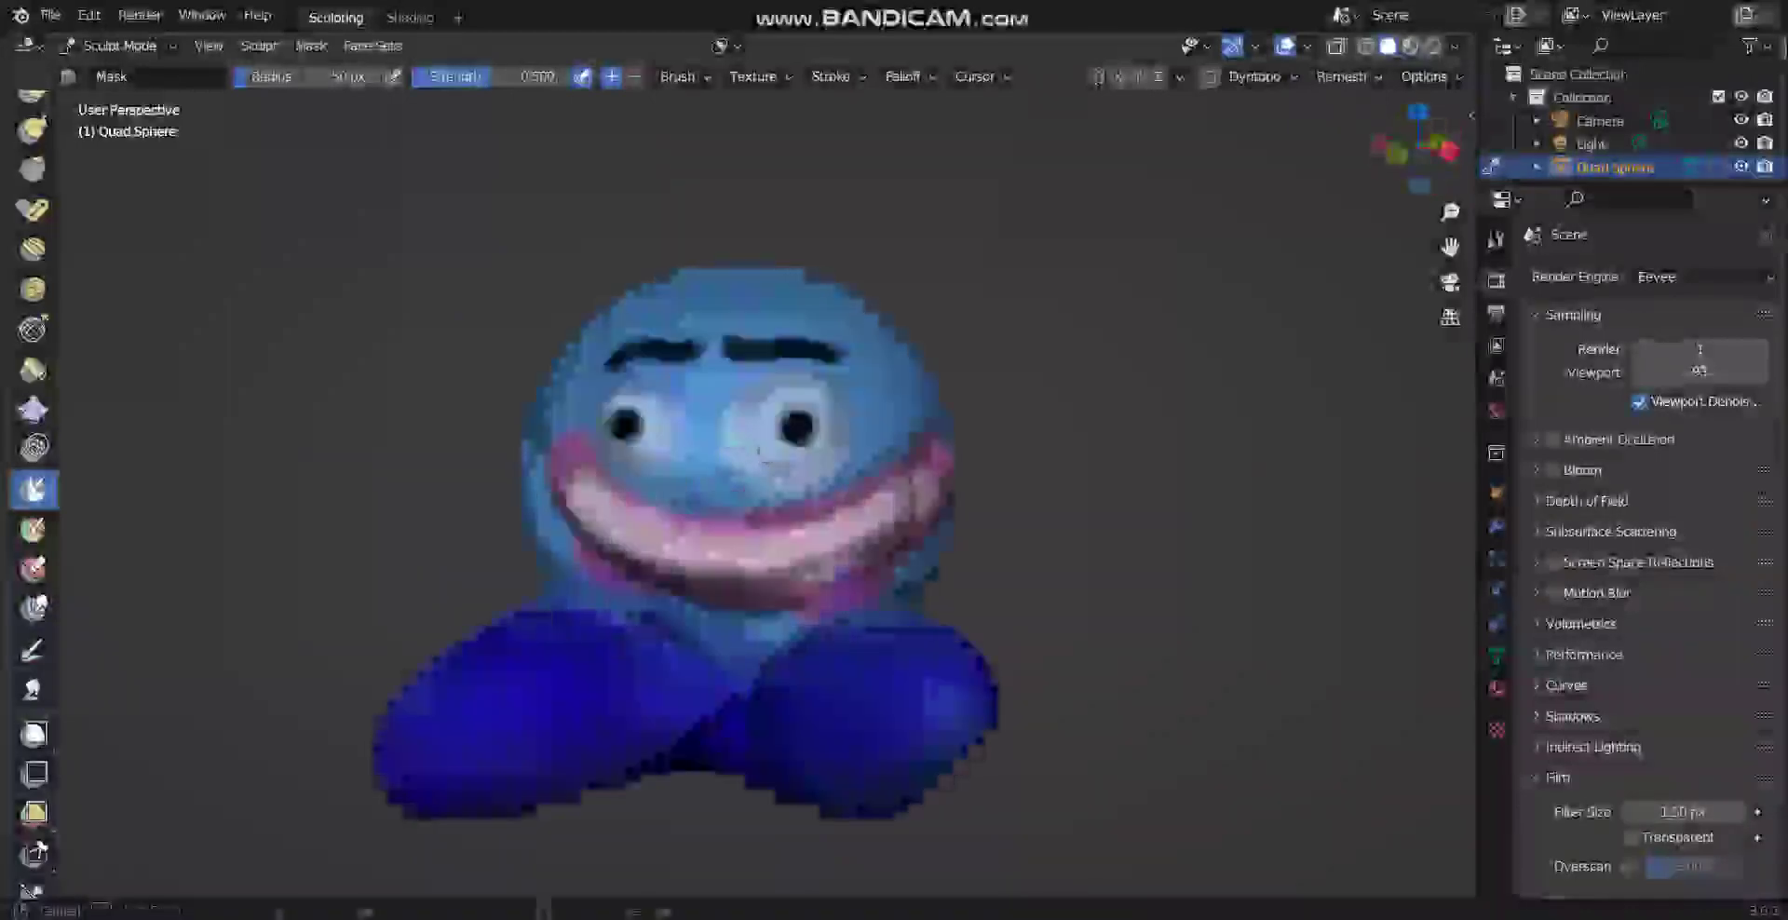
scroll(708, 503, down, 4)
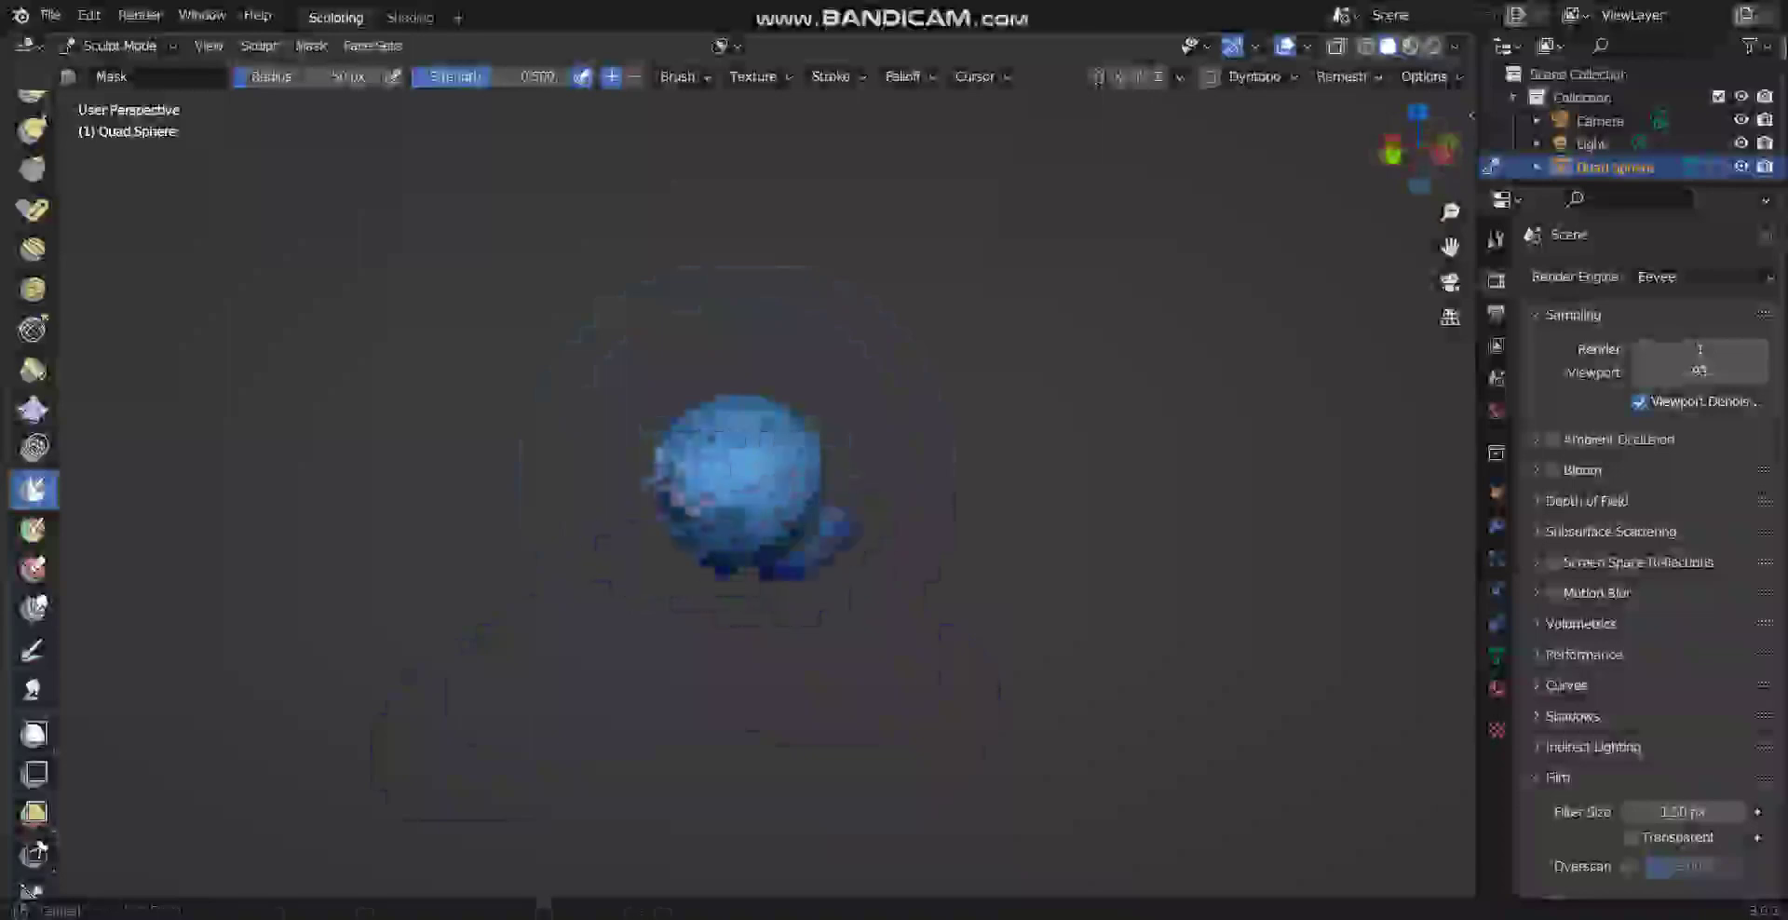
middle_drag(987, 563, 1024, 554)
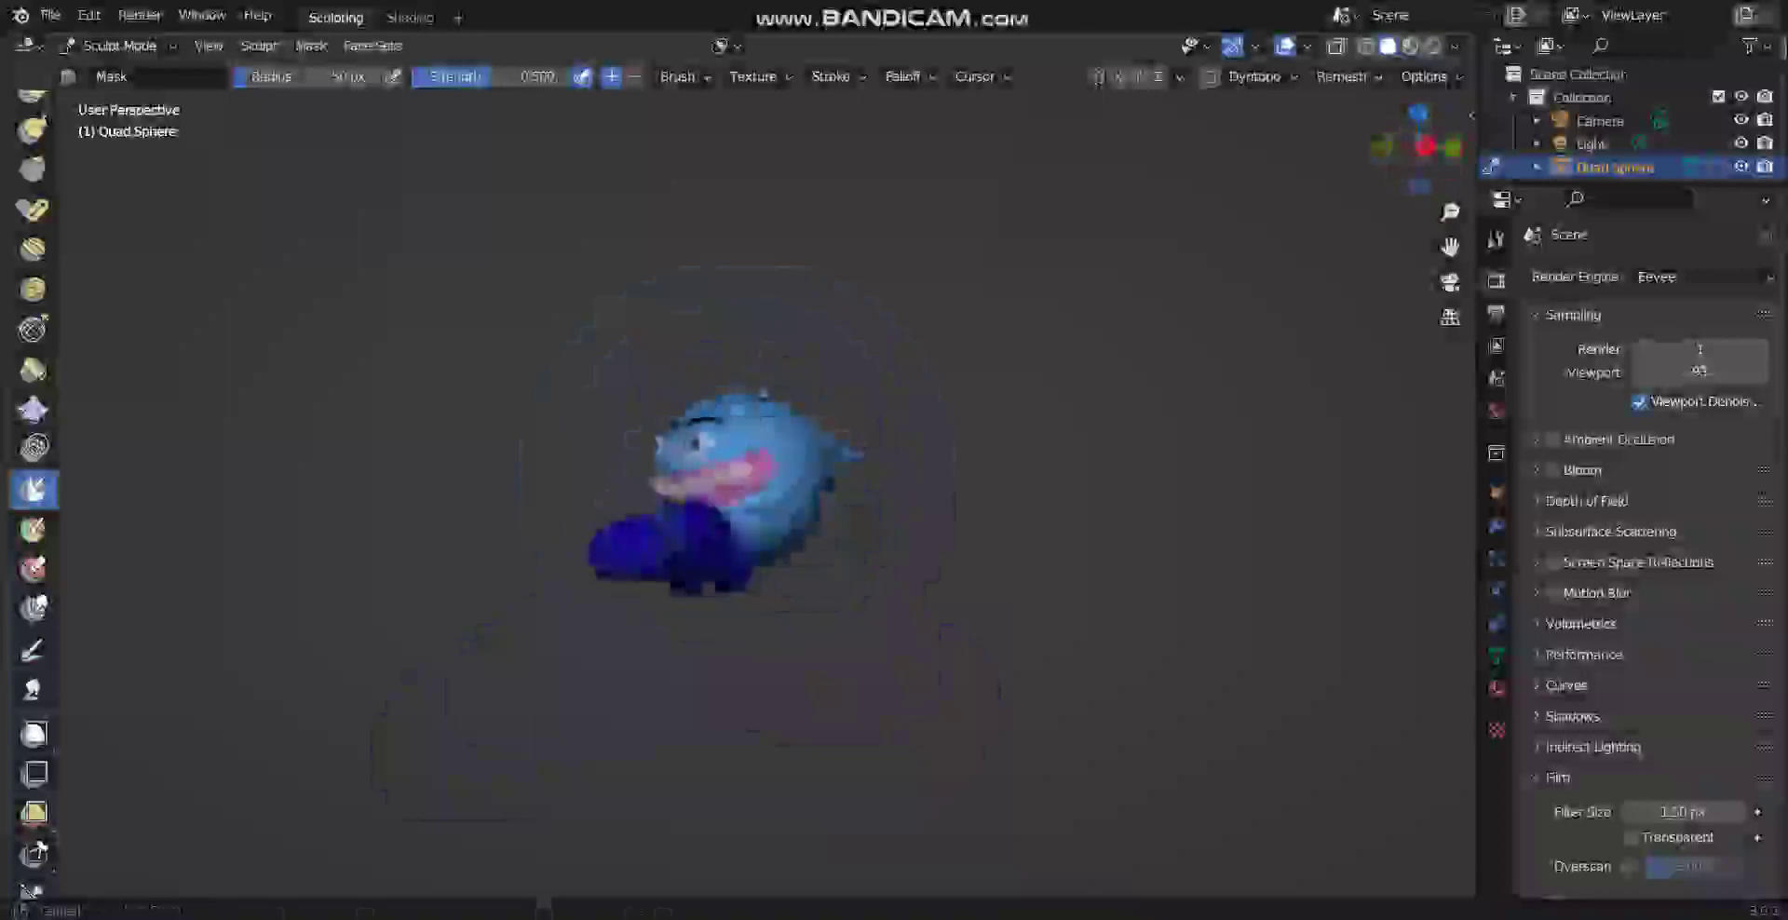
middle_drag(1024, 554, 1373, 533)
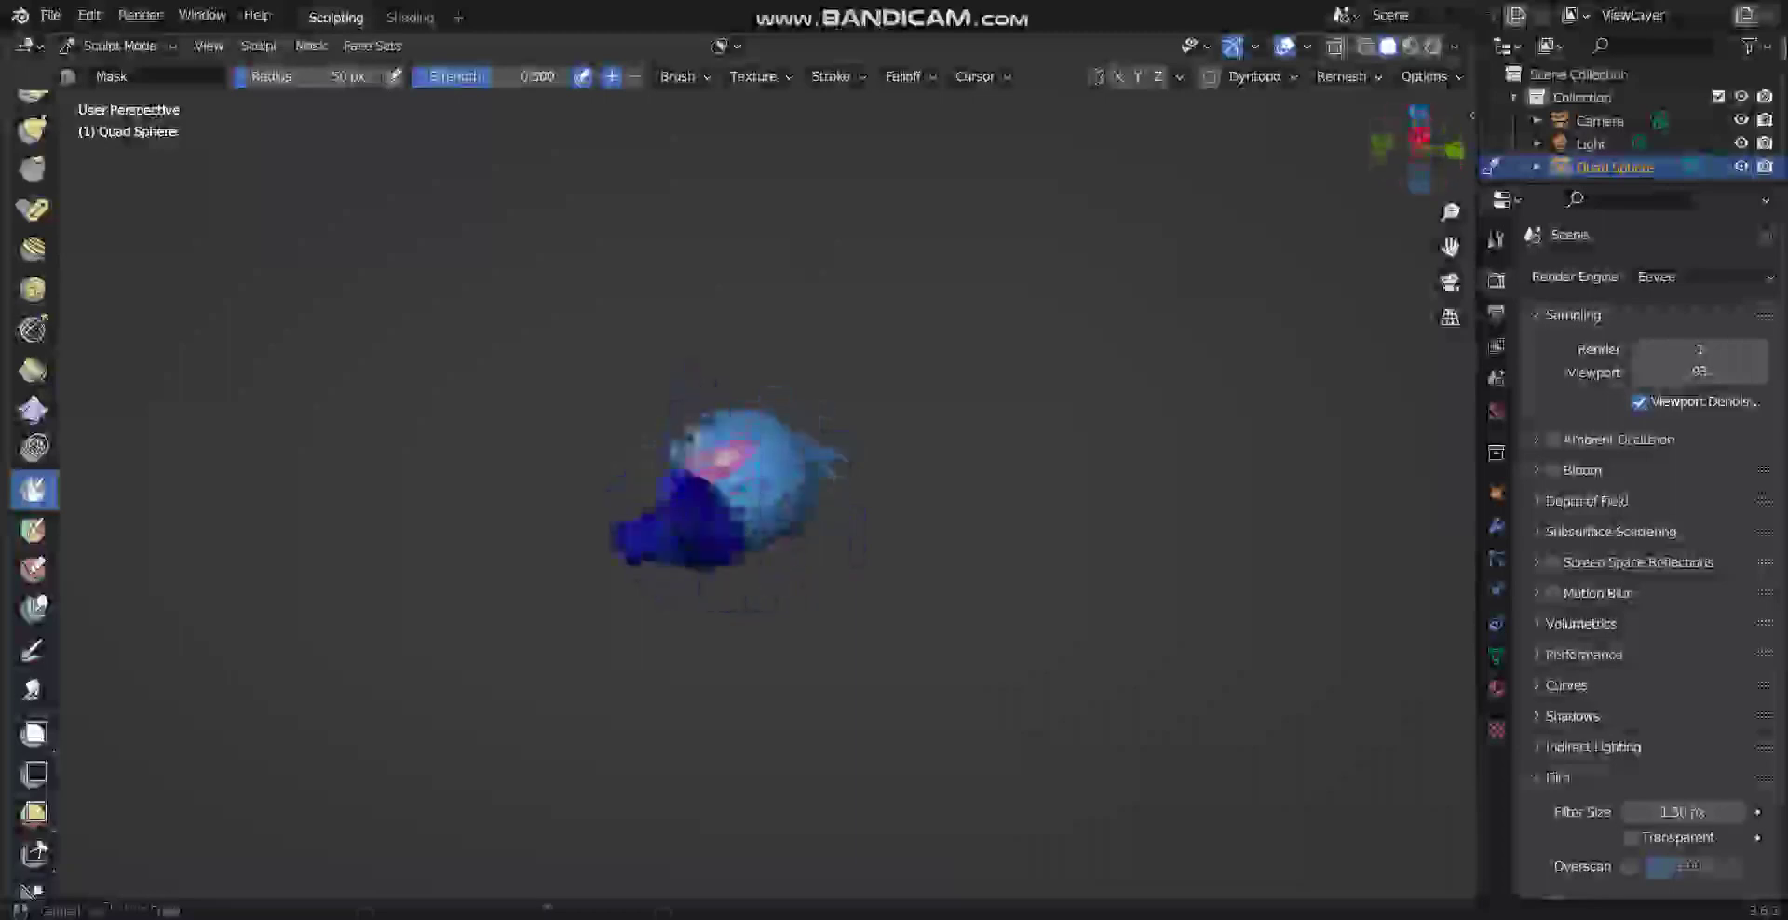
middle_drag(908, 577, 913, 579)
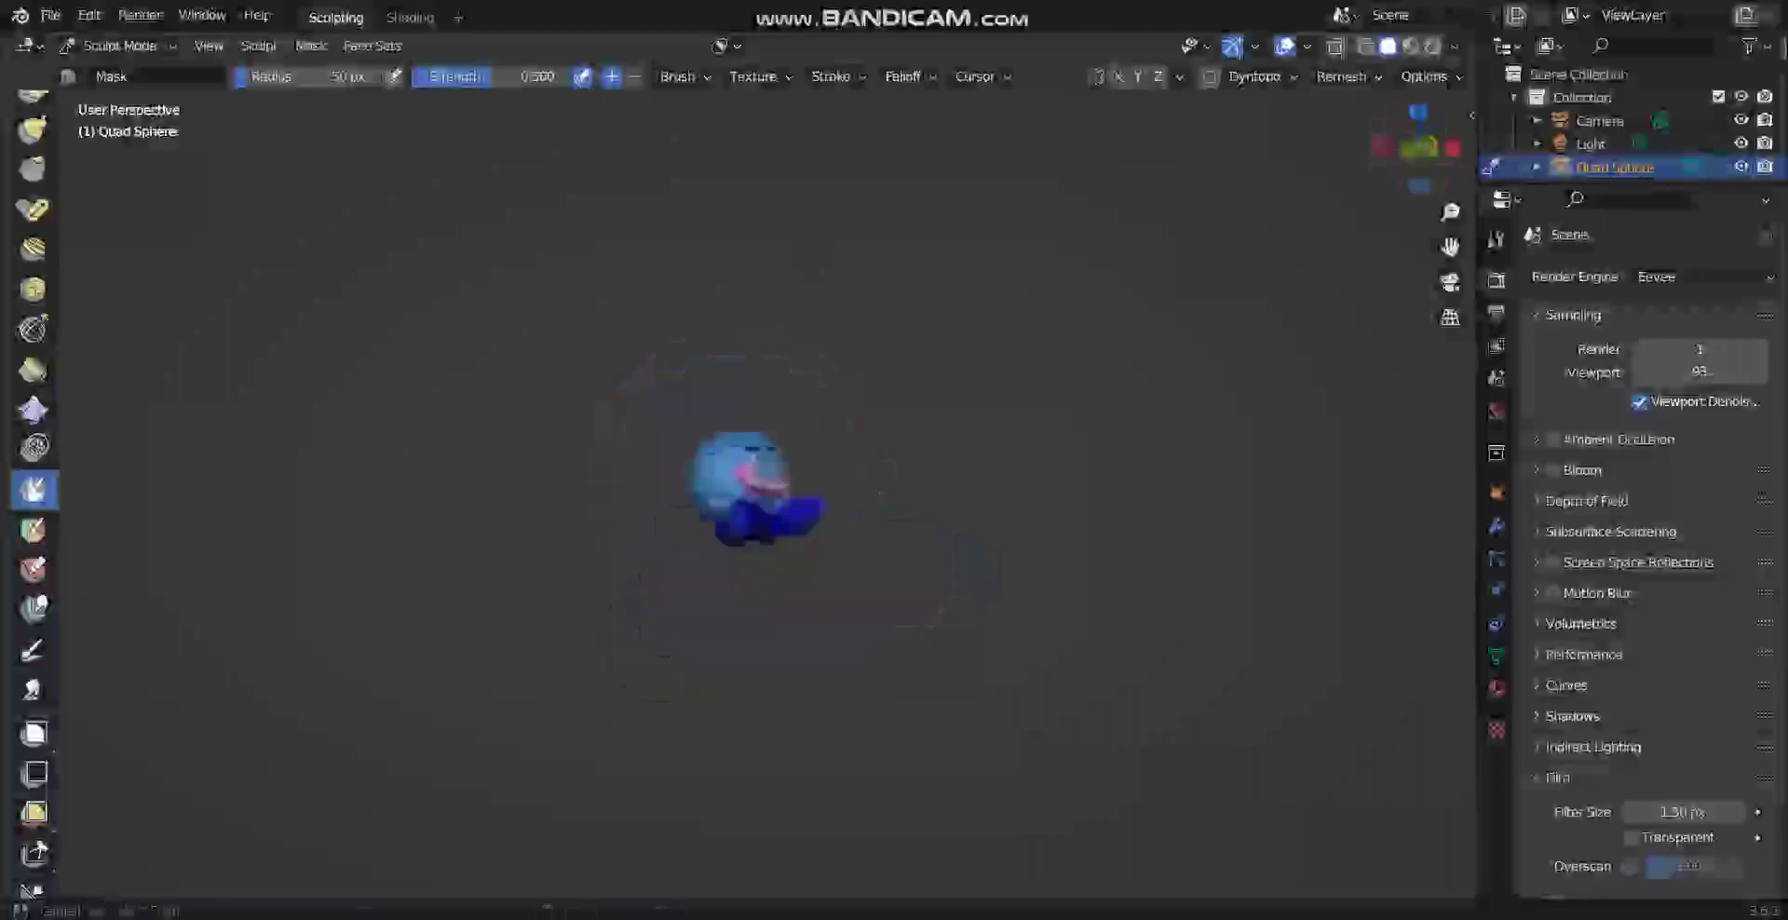
middle_drag(913, 579, 921, 580)
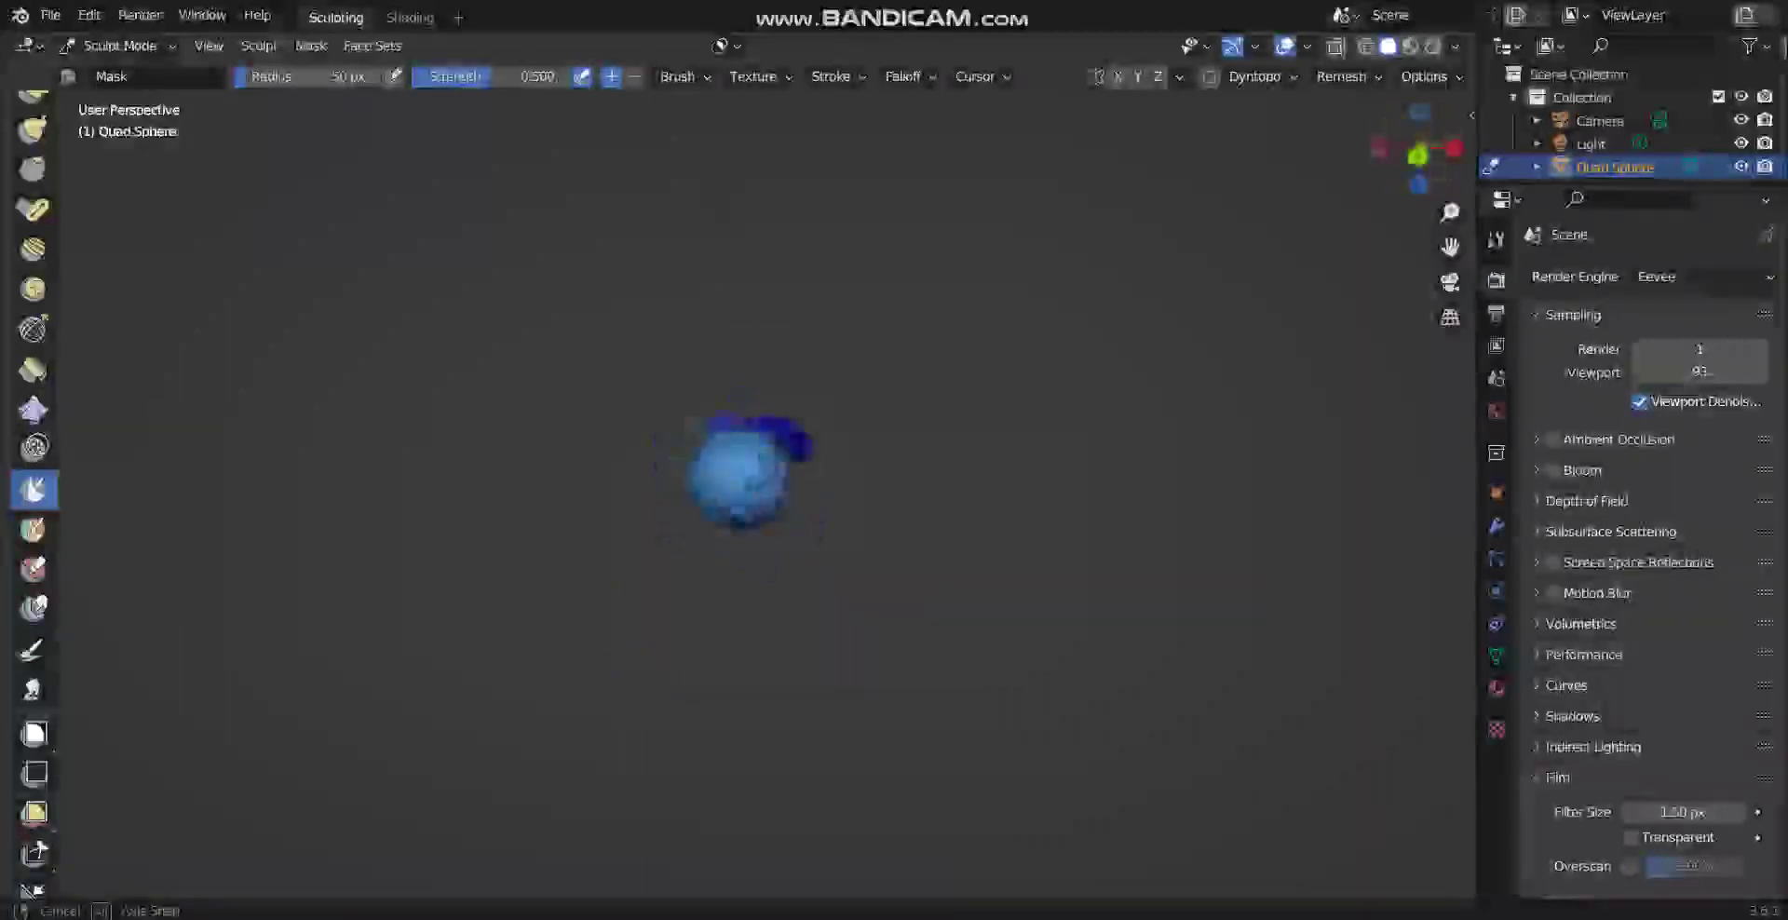
mouse_move(922, 579)
middle_down()
mouse_move(968, 589)
mouse_move(954, 546)
mouse_move(992, 551)
mouse_move(996, 577)
mouse_move(950, 512)
mouse_move(950, 466)
mouse_move(908, 461)
mouse_move(889, 410)
mouse_move(921, 446)
mouse_move(908, 424)
mouse_move(927, 433)
mouse_move(919, 657)
middle_up()
scroll(908, 442, up, 5)
scroll(908, 428, up, 6)
scroll(908, 428, down, 6)
scroll(917, 429, up, 5)
scroll(918, 429, down, 4)
scroll(913, 429, up, 5)
scroll(912, 428, down, 7)
scroll(912, 428, up, 5)
scroll(908, 424, down, 4)
scroll(917, 429, up, 6)
scroll(918, 658, down, 4)
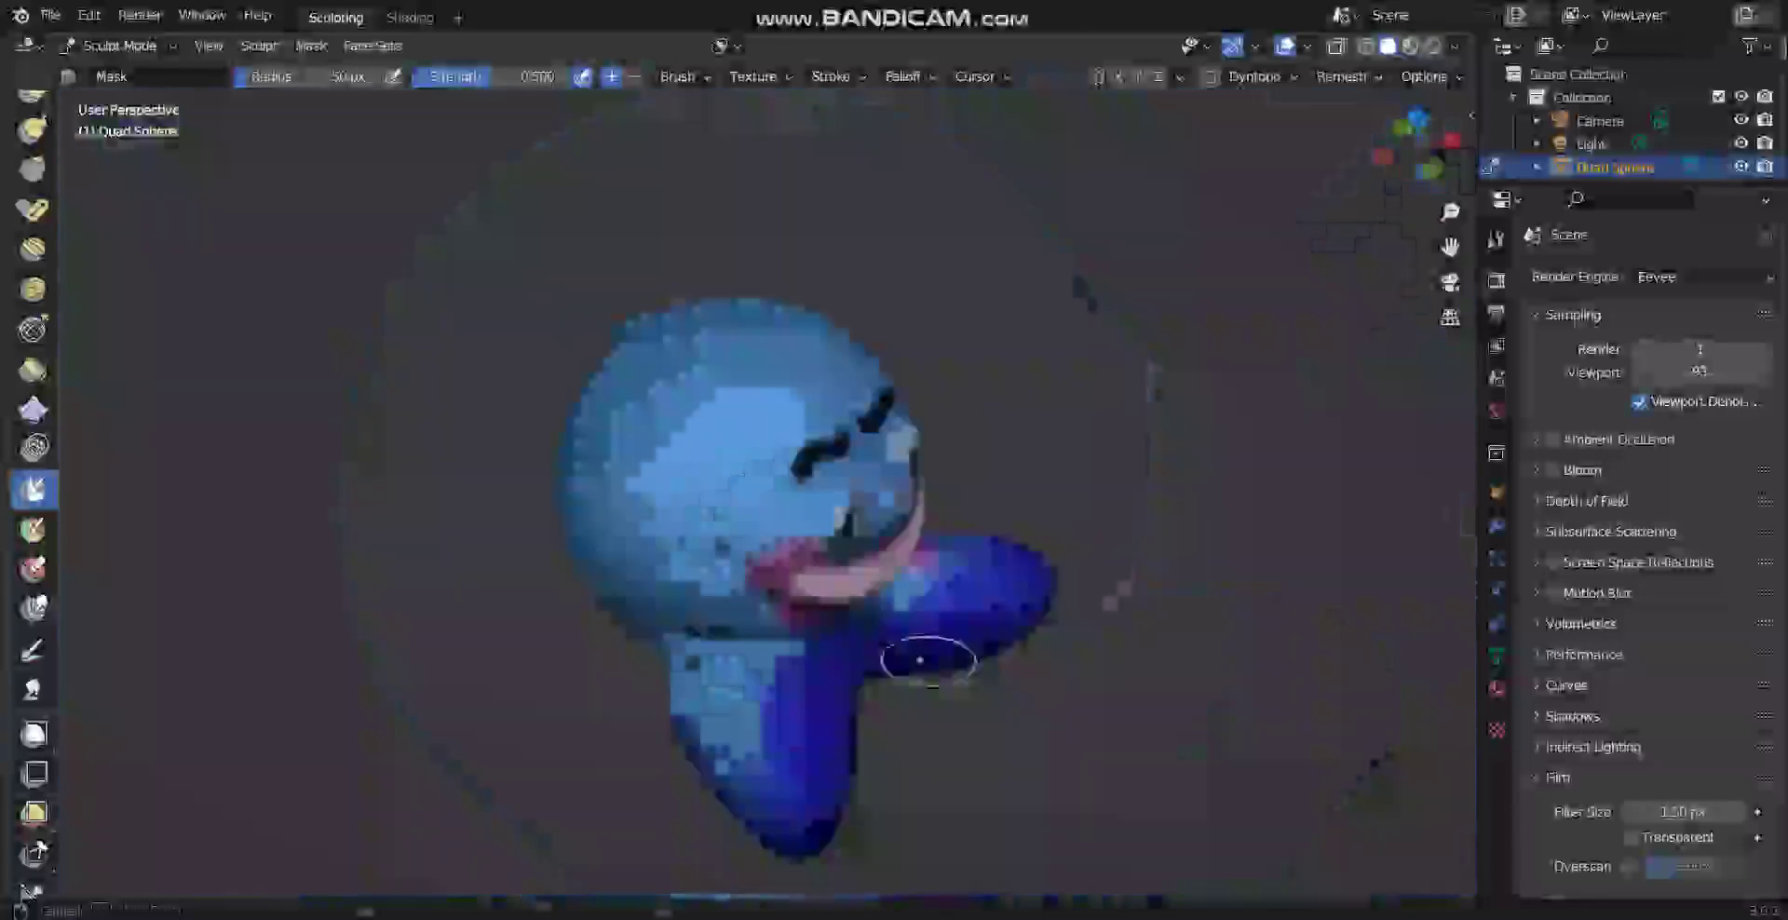
scroll(919, 659, down, 4)
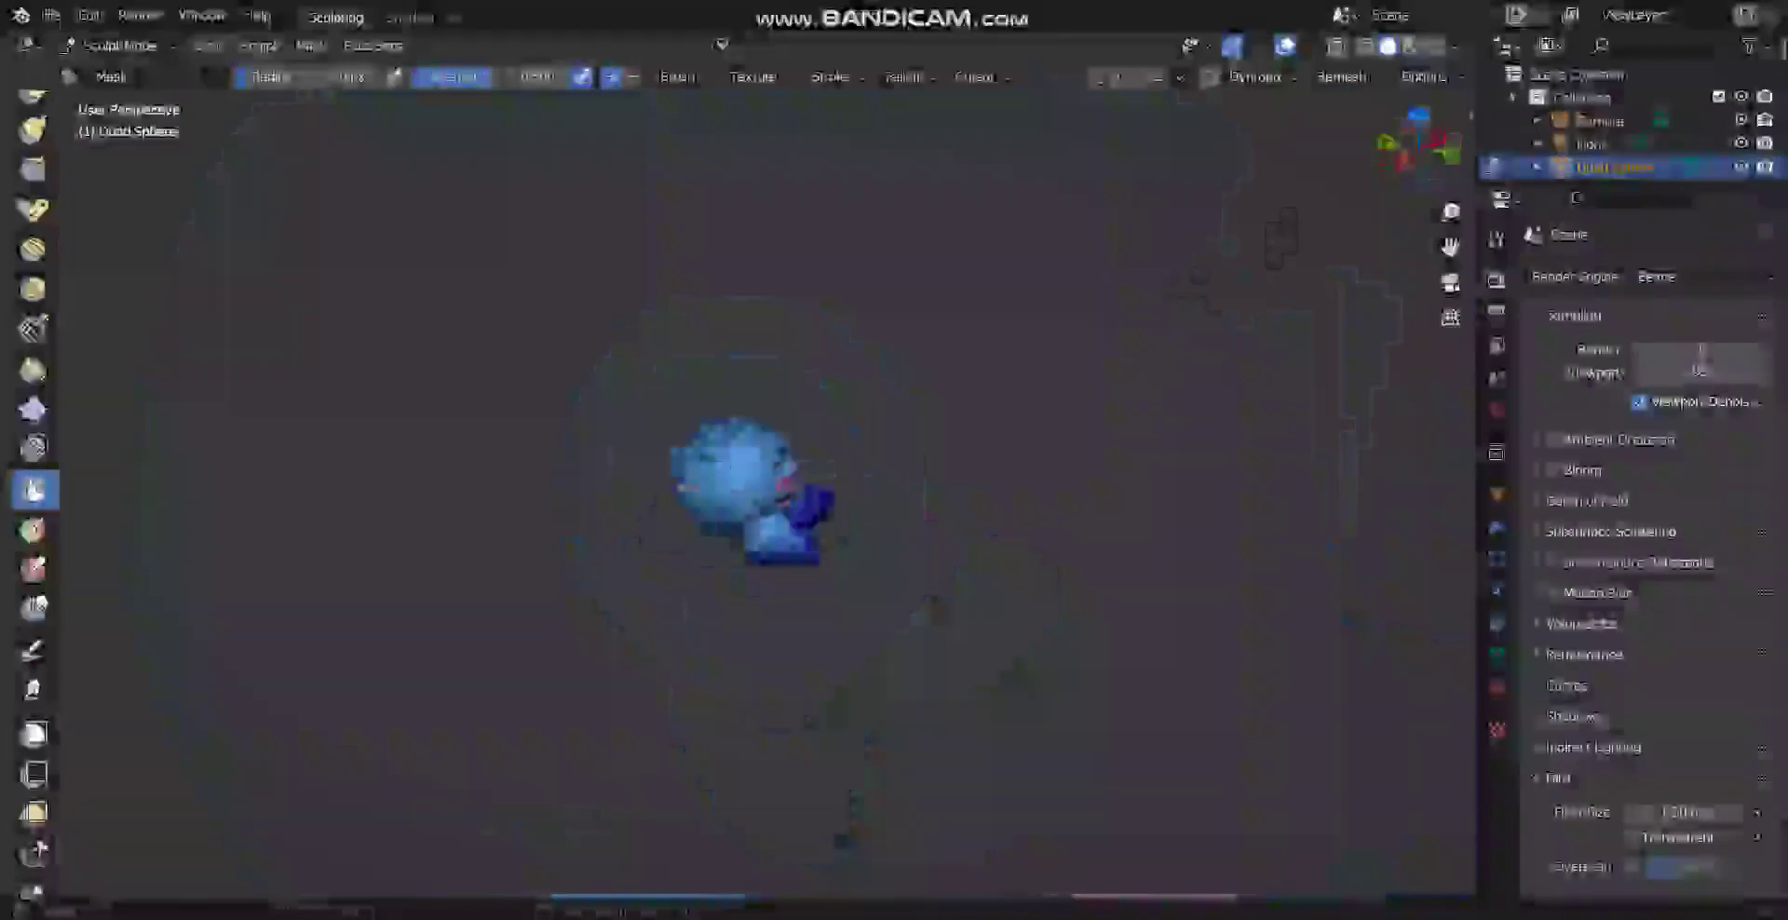
Examine the character's eyes, eyebrows, wide pink mouth and dark blue feet up close from several front angles.
middle_drag(919, 659, 787, 664)
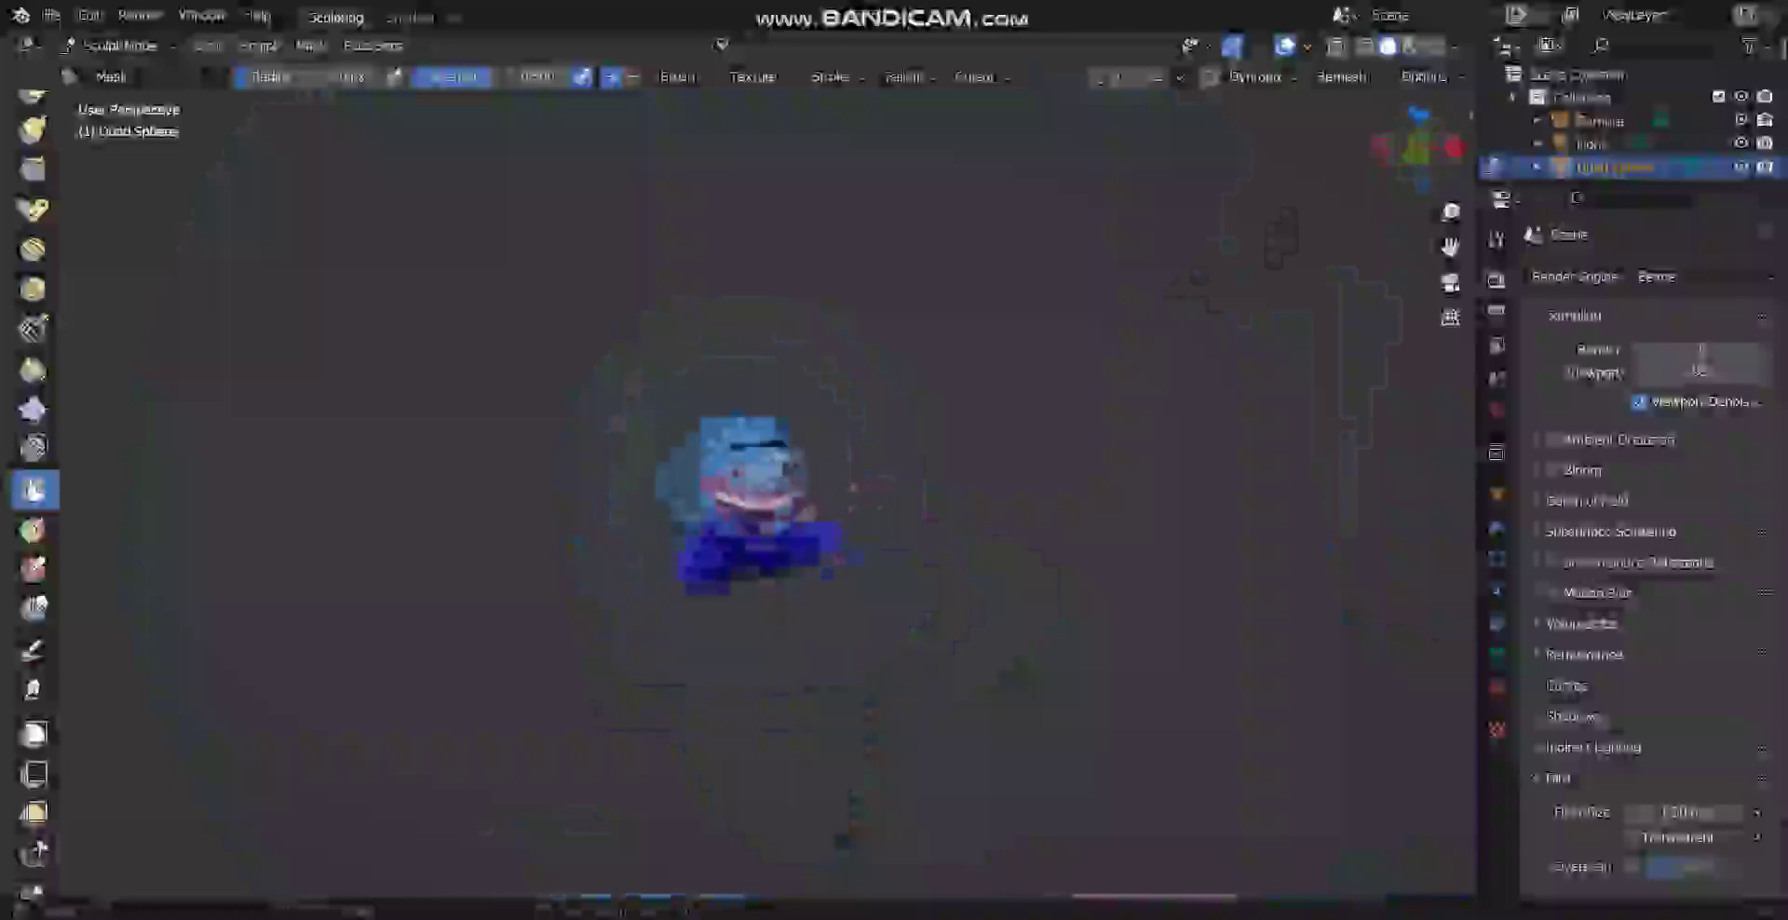
scroll(787, 665, up, 8)
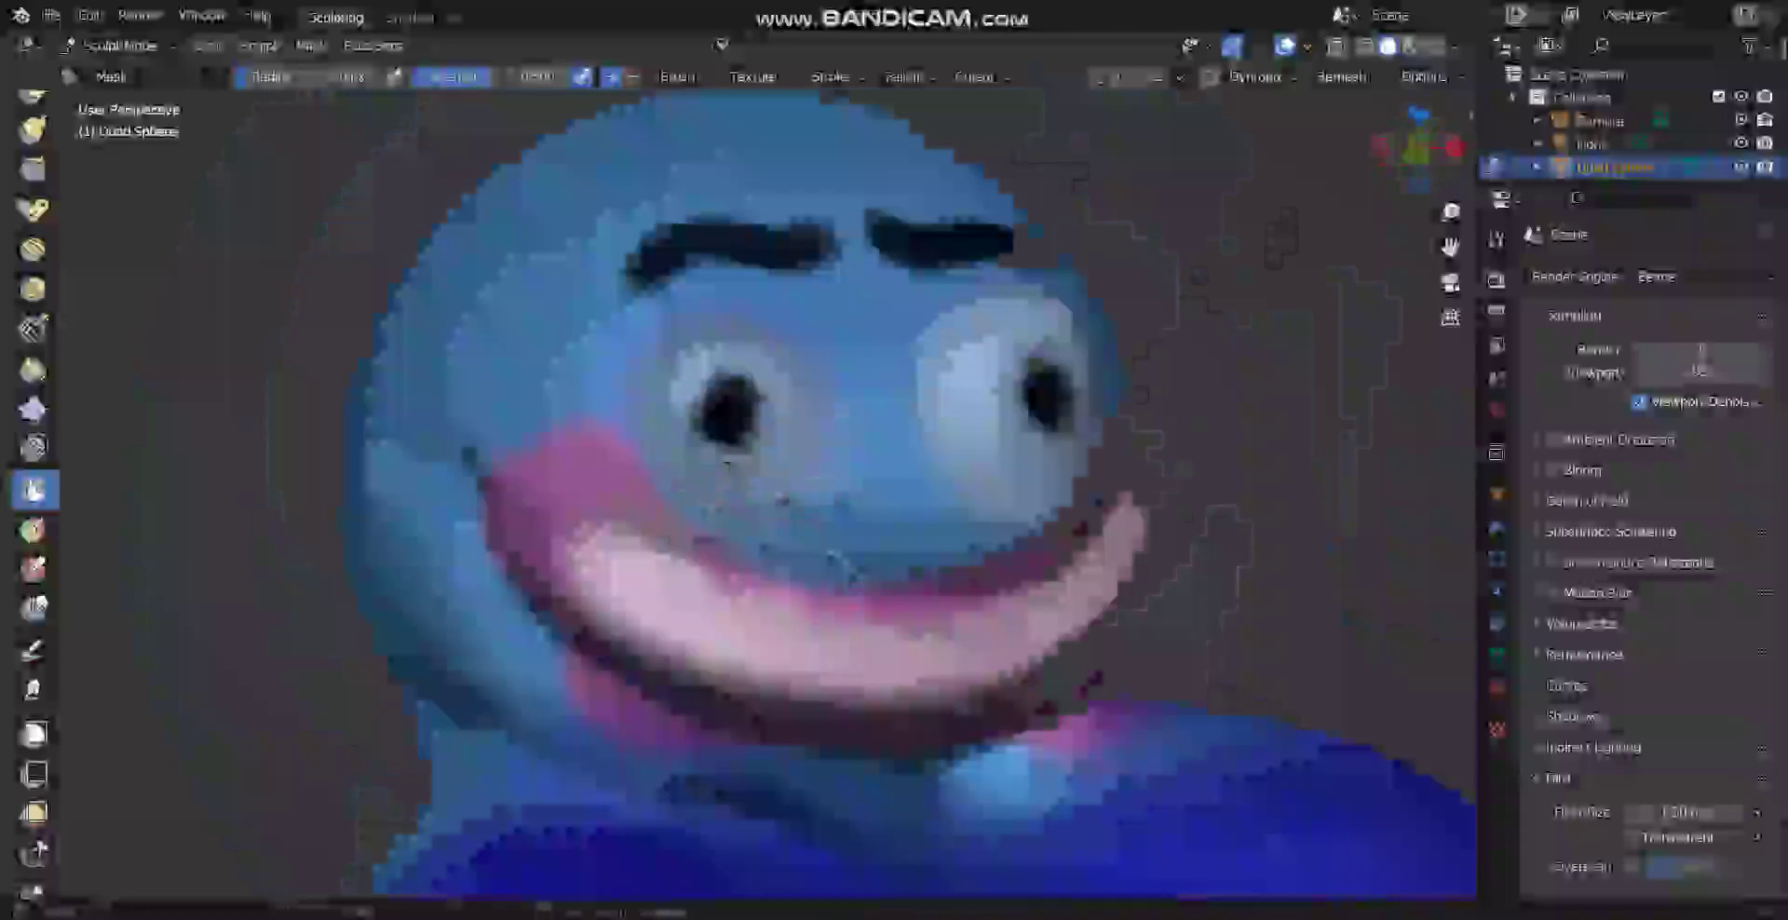
scroll(815, 605, down, 6)
mouse_move(815, 605)
middle_down()
mouse_move(675, 615)
mouse_move(596, 517)
mouse_move(855, 561)
mouse_move(931, 540)
middle_up()
scroll(855, 561, up, 5)
mouse_move(708, 640)
middle_down()
mouse_move(801, 559)
mouse_move(820, 484)
mouse_move(791, 429)
mouse_move(670, 558)
mouse_move(601, 703)
middle_up()
scroll(599, 708, down, 5)
scroll(599, 704, up, 5)
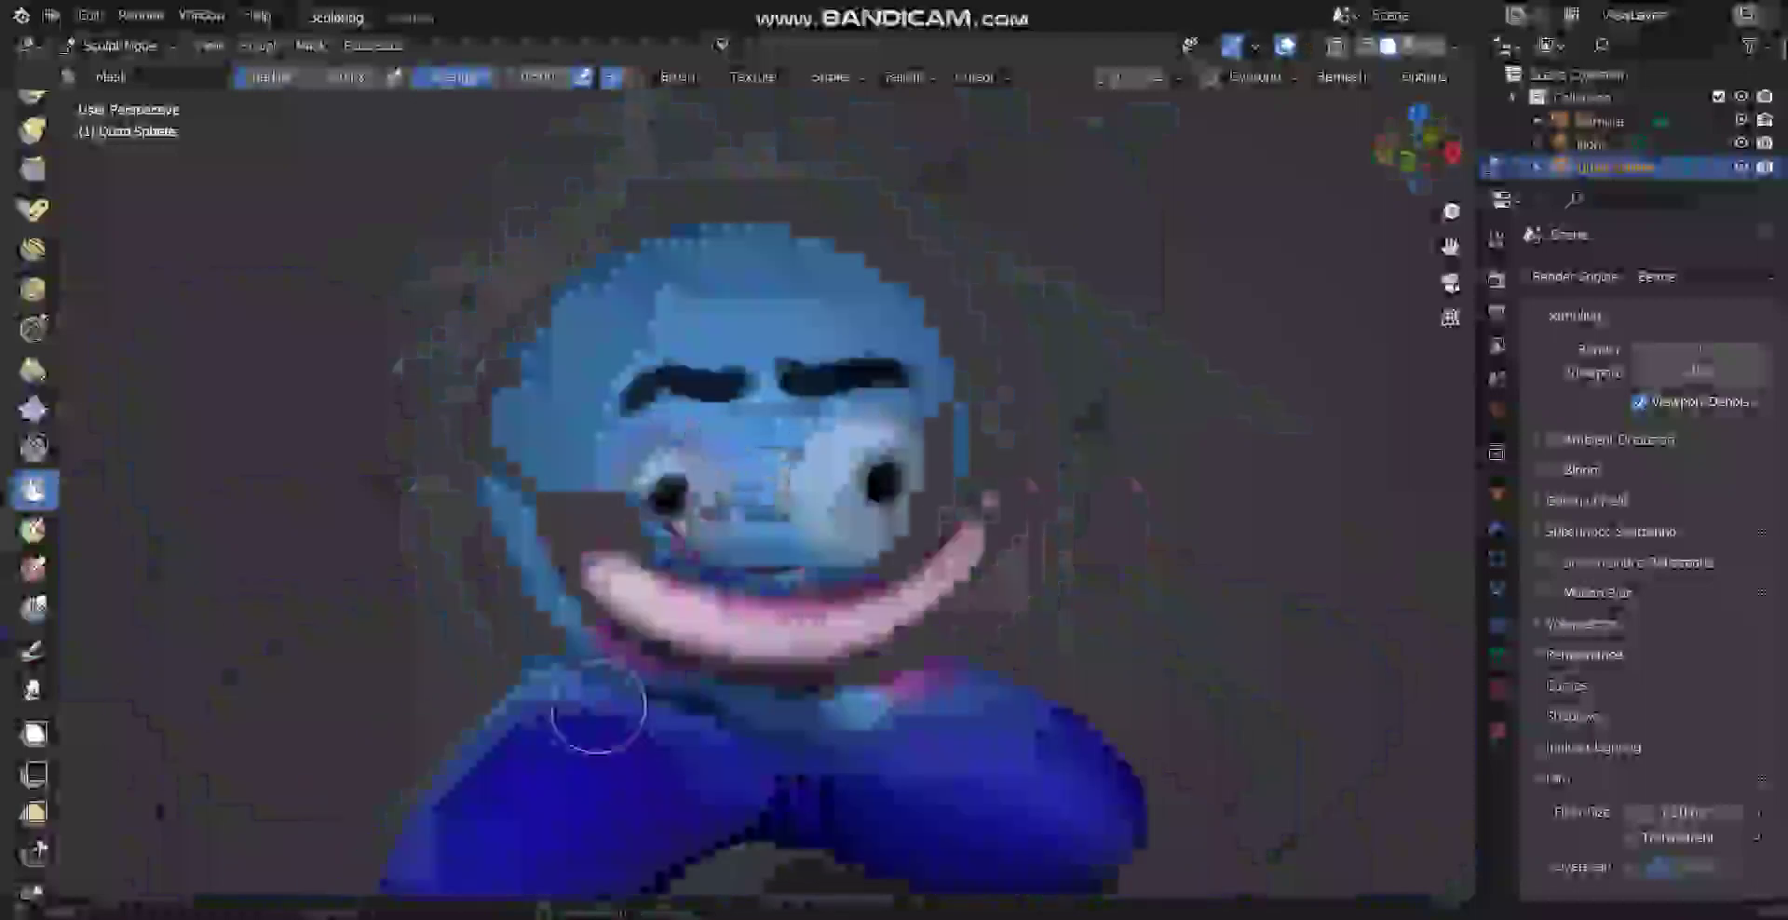
scroll(598, 705, down, 5)
scroll(599, 703, up, 3)
mouse_move(599, 700)
middle_down()
mouse_move(652, 689)
mouse_move(614, 708)
mouse_move(652, 670)
middle_up()
scroll(652, 671, up, 4)
middle_drag(745, 466, 1304, 465)
scroll(810, 559, down, 5)
scroll(810, 559, up, 4)
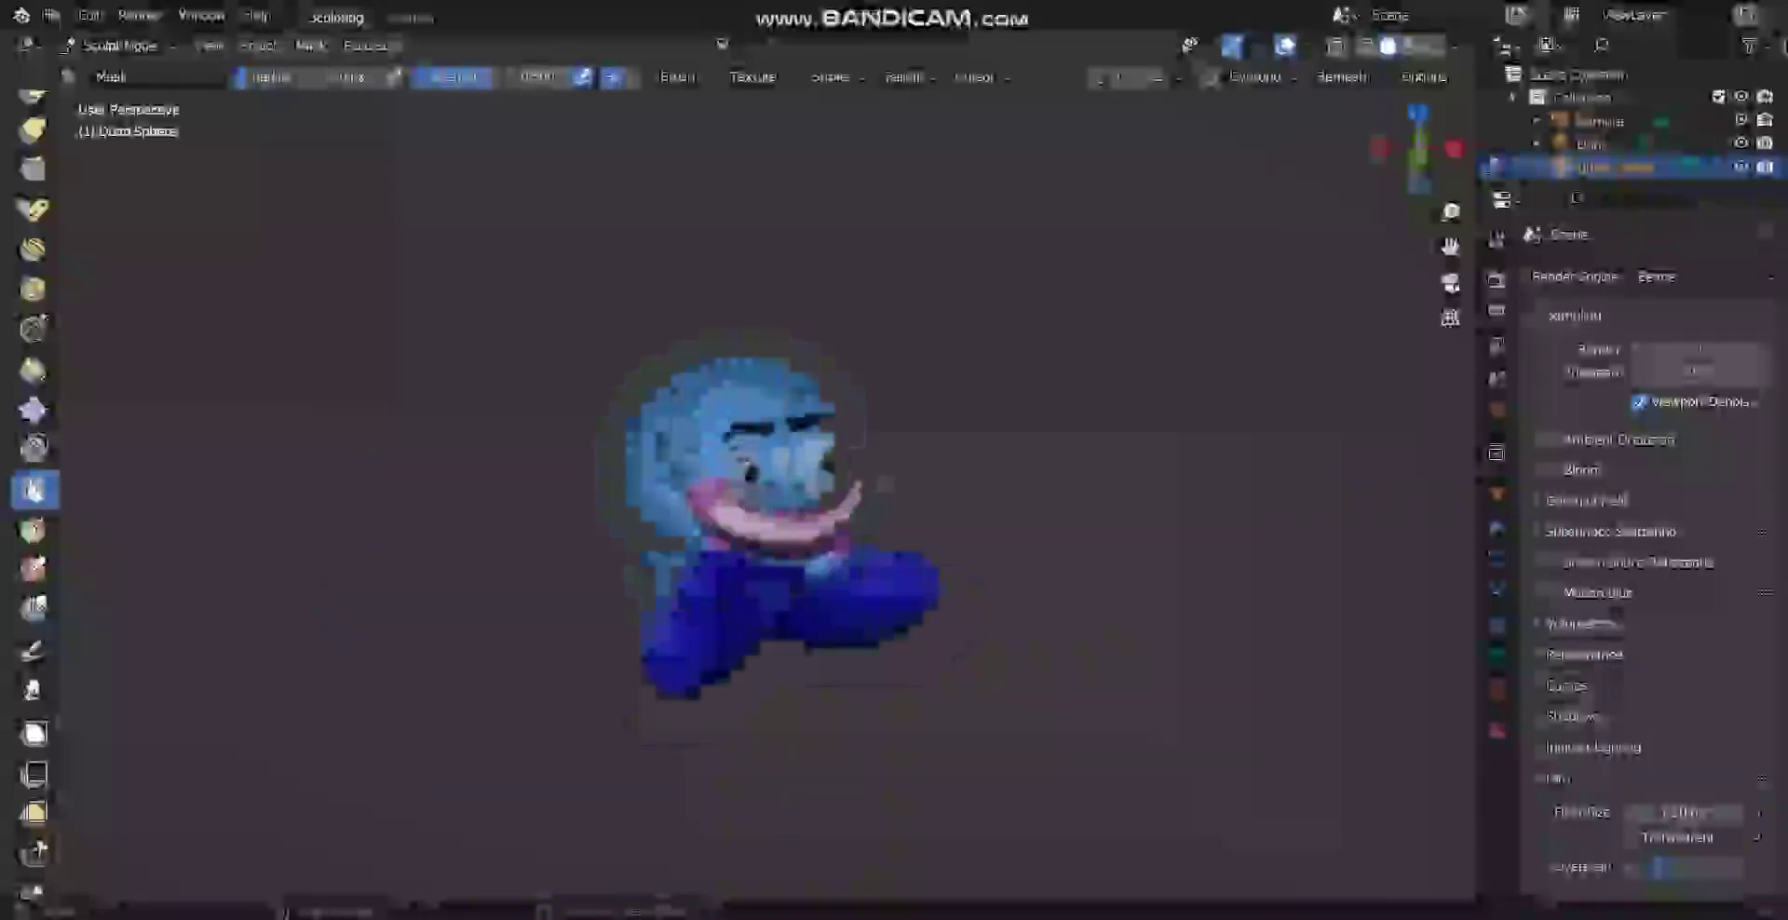
scroll(754, 503, down, 5)
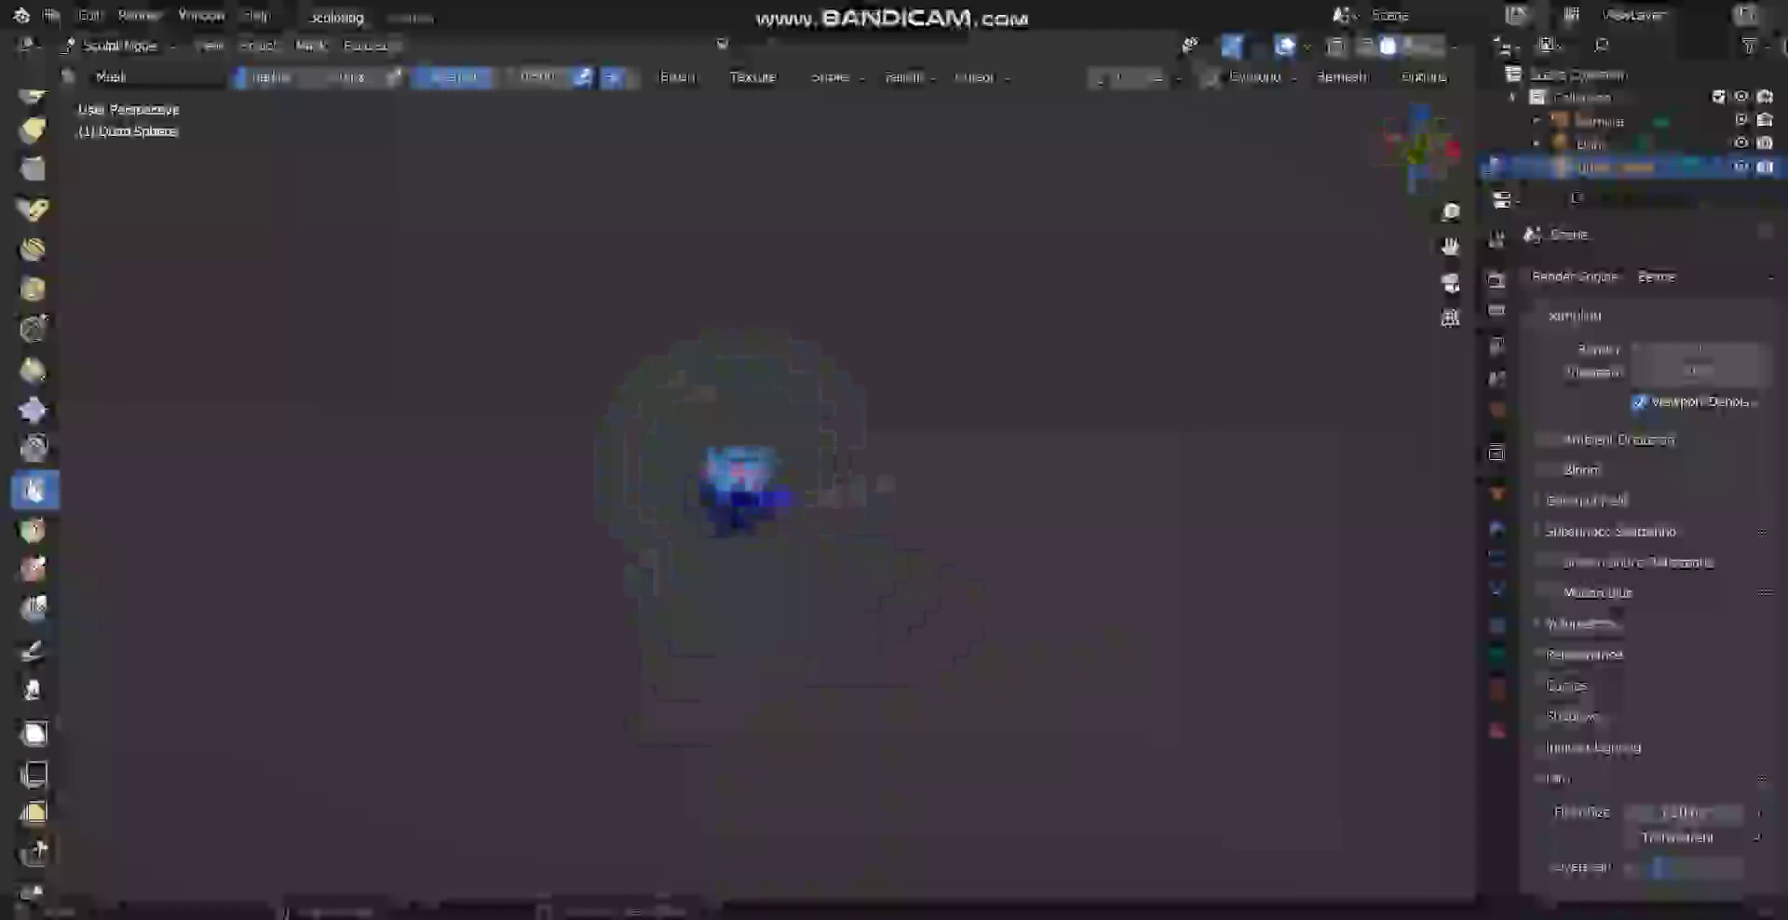
middle_drag(754, 503, 847, 503)
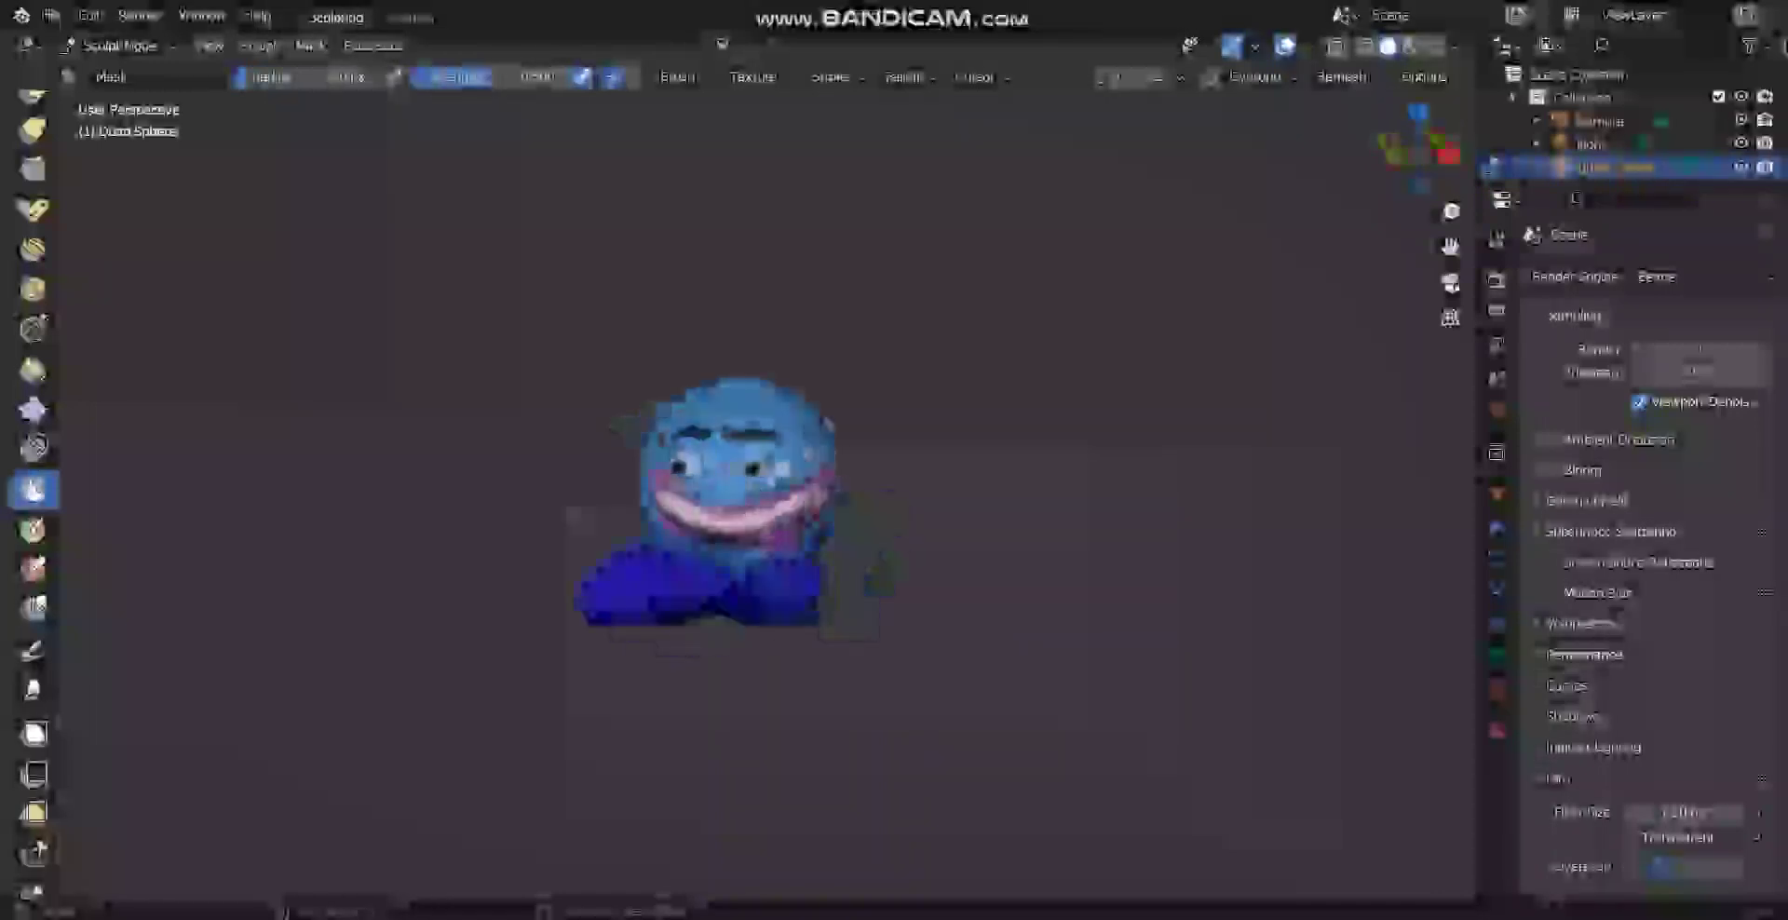
middle_drag(848, 502, 922, 503)
scroll(745, 502, up, 5)
scroll(745, 502, down, 5)
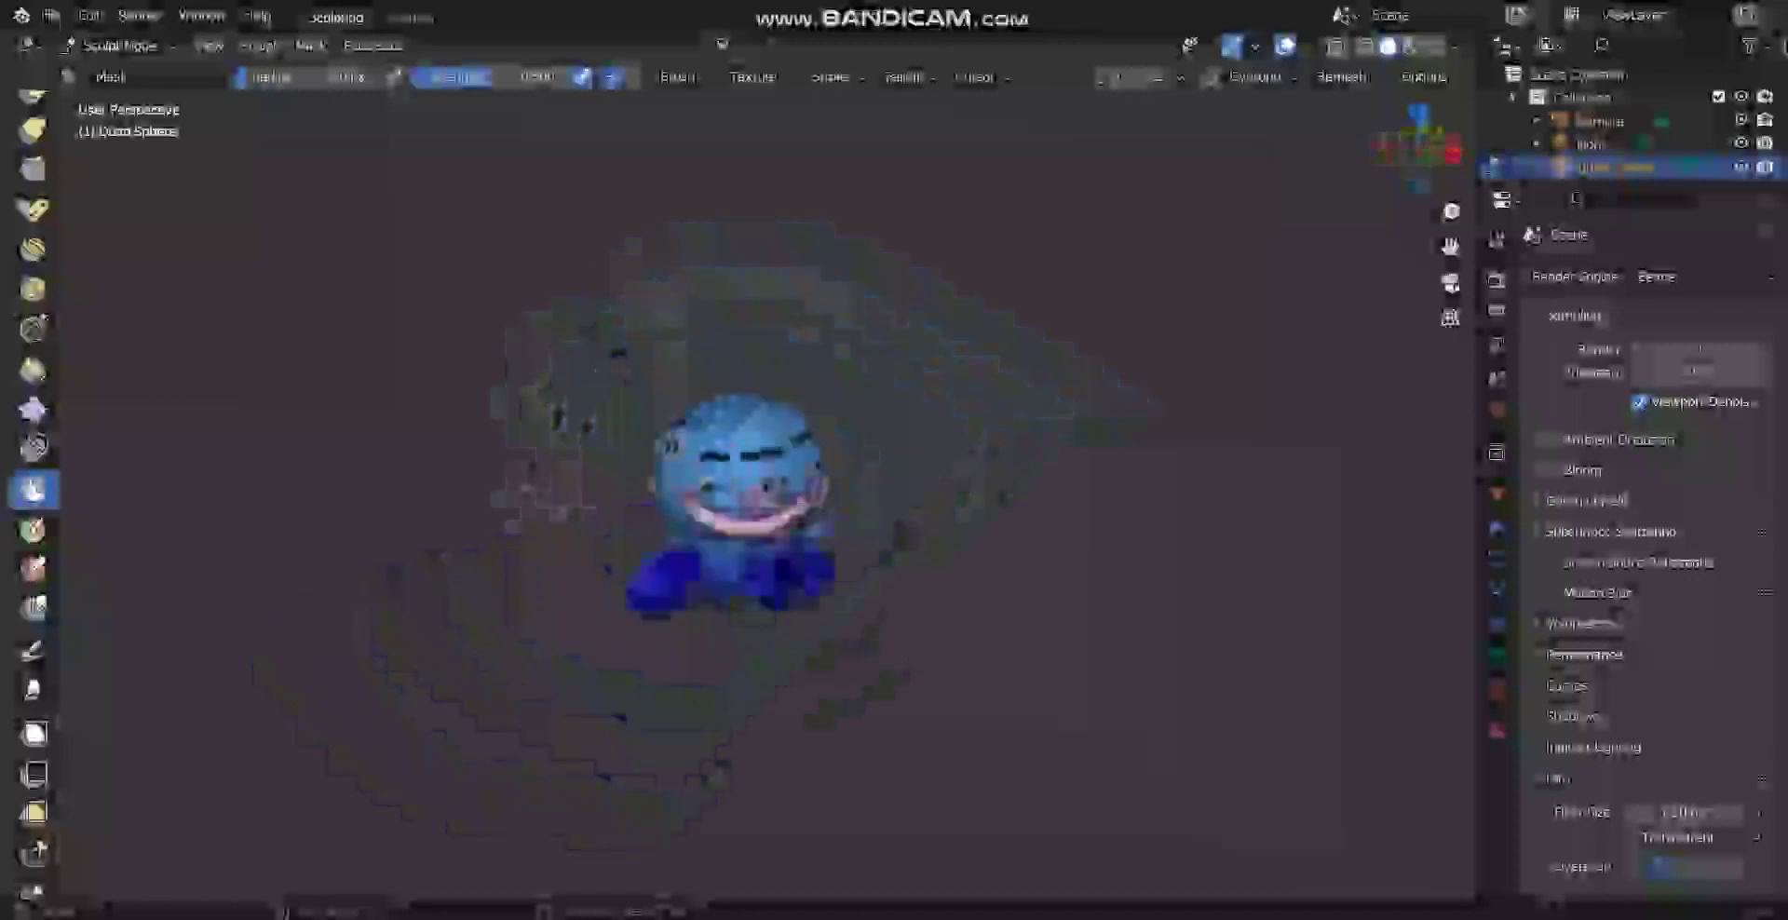
middle_drag(744, 503, 801, 502)
scroll(745, 503, up, 4)
scroll(745, 503, down, 2)
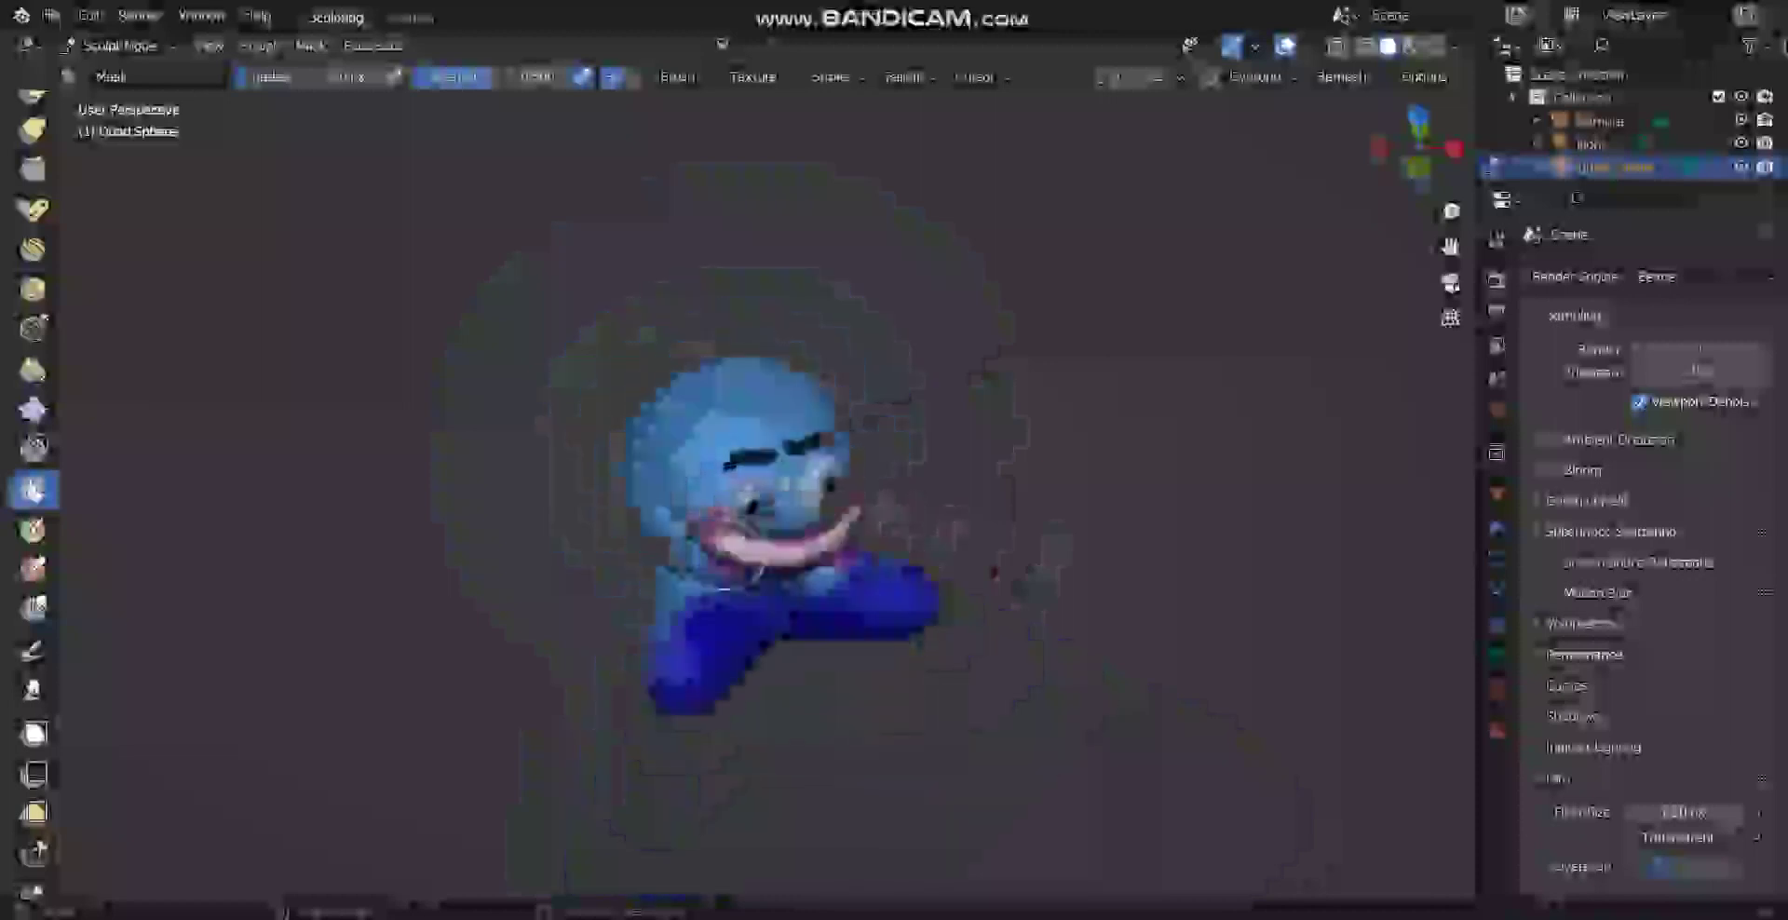
scroll(717, 568, up, 5)
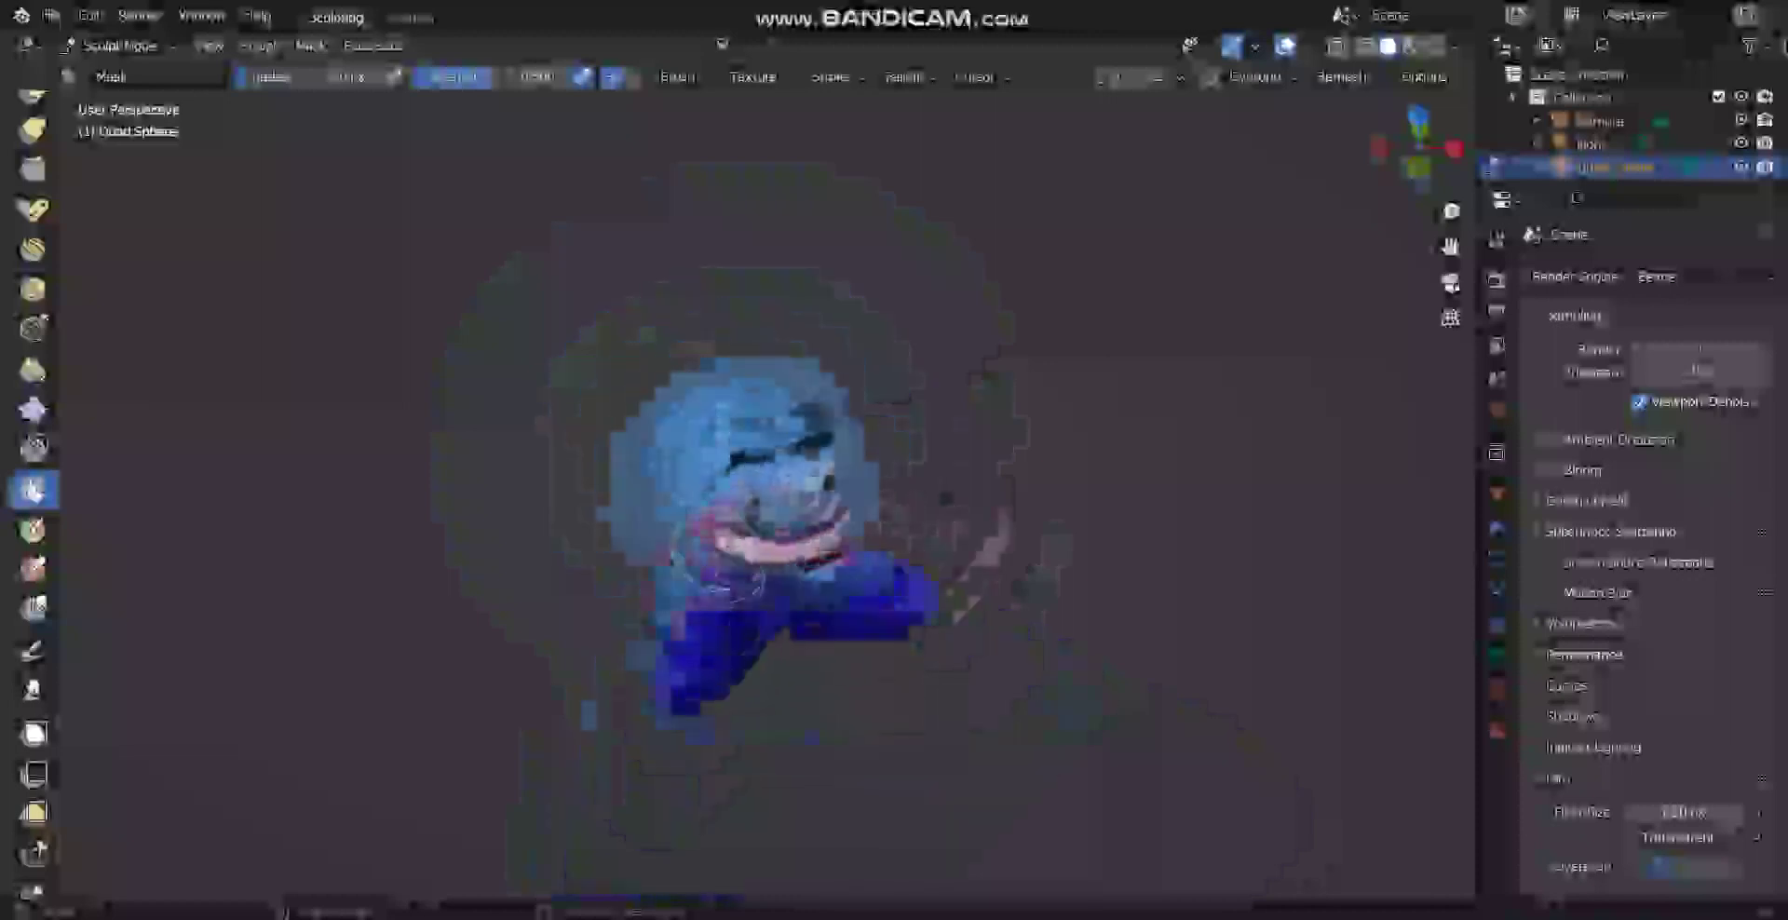